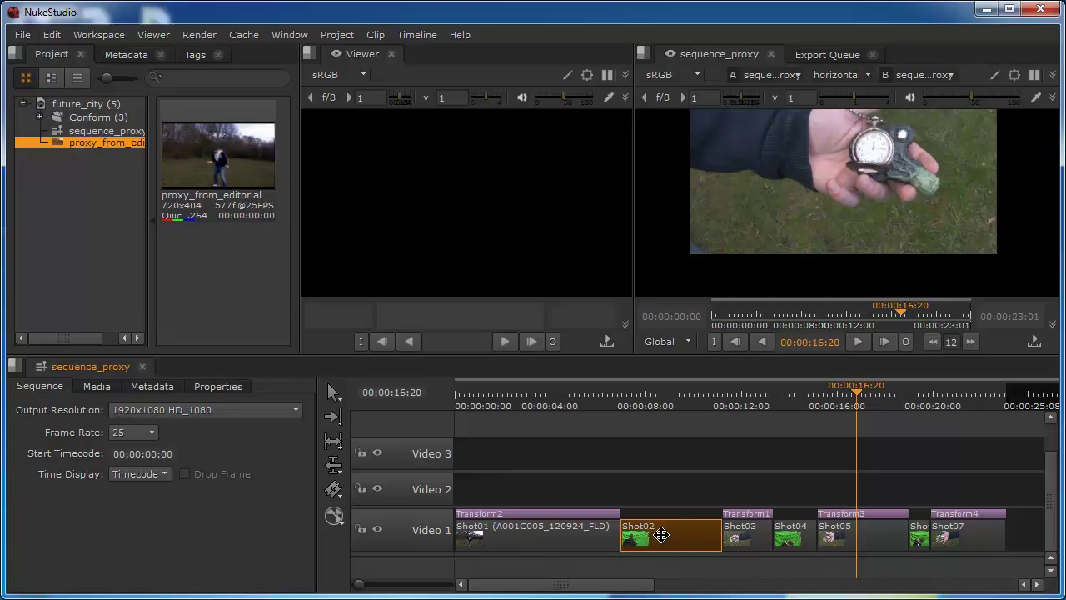
# Create a comp for Shot02 with the project root E:/_MODULES/L5_Post Production & Compositing/Week05 - VFX Editorial 2/Workshop/Future_City/comps/.
pyautogui.click(334, 517)
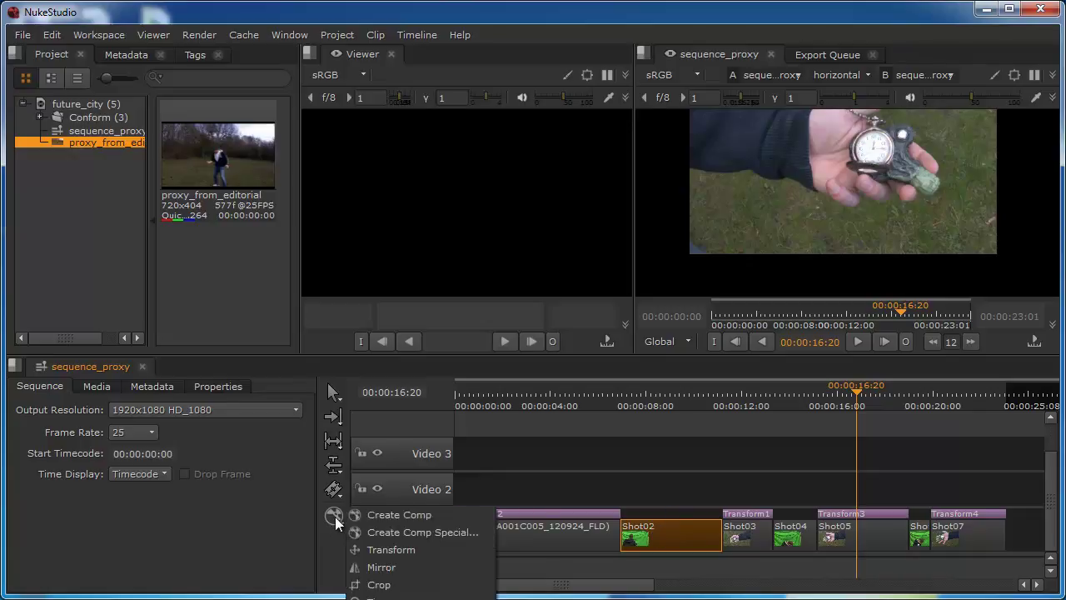
pyautogui.click(407, 513)
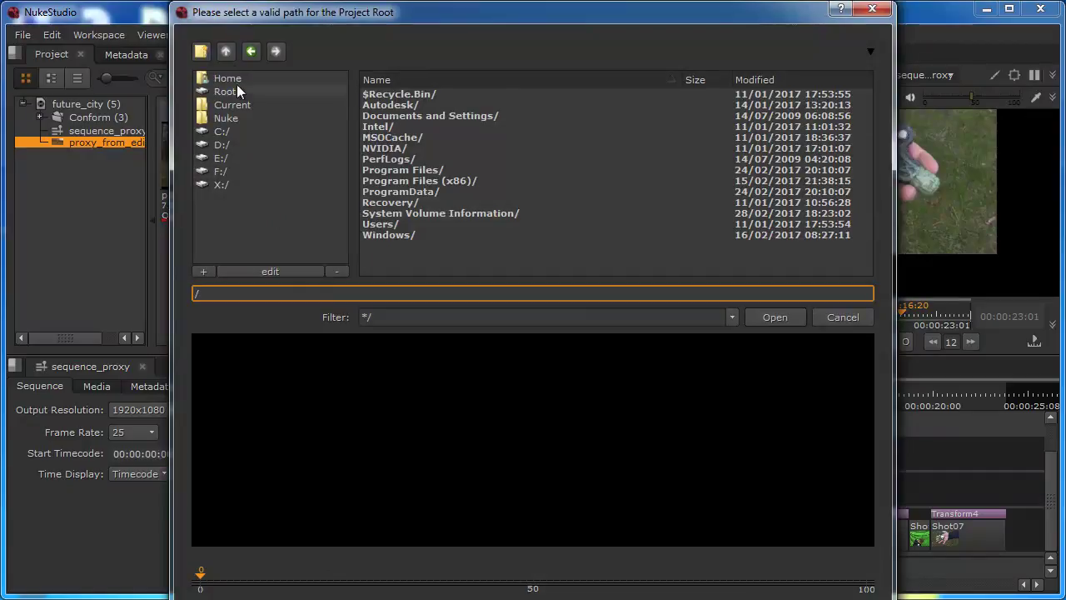
pyautogui.click(219, 158)
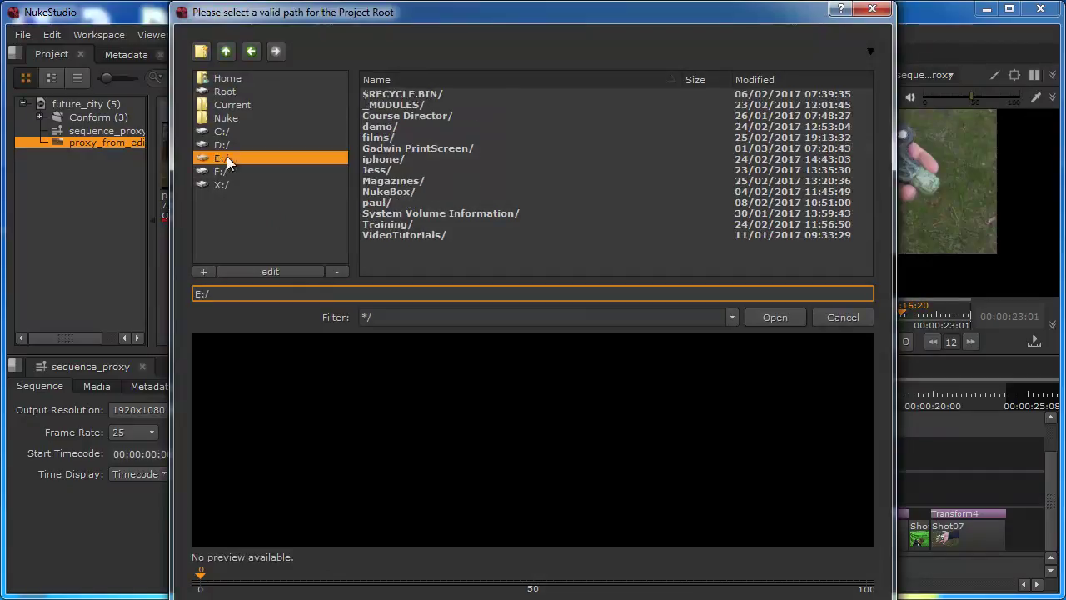
pyautogui.doubleClick(403, 106)
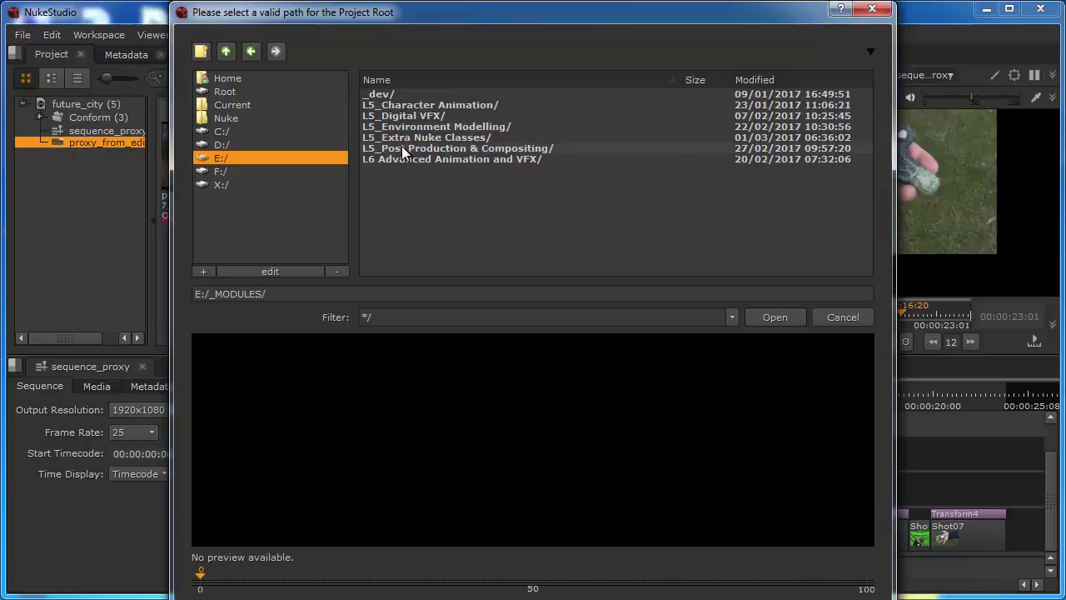
pyautogui.doubleClick(406, 149)
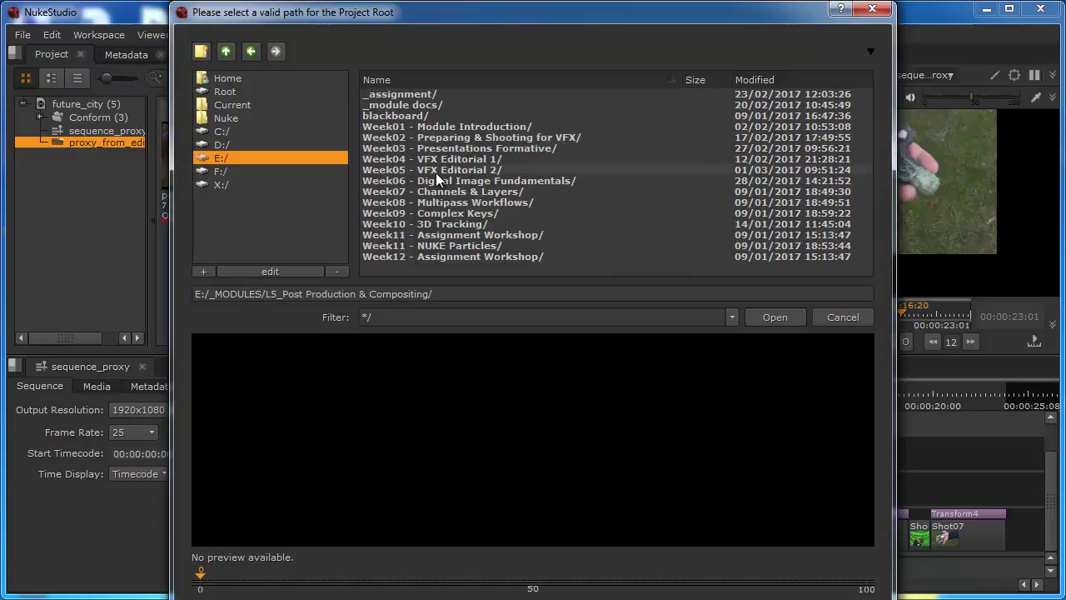
pyautogui.doubleClick(436, 170)
pyautogui.doubleClick(387, 115)
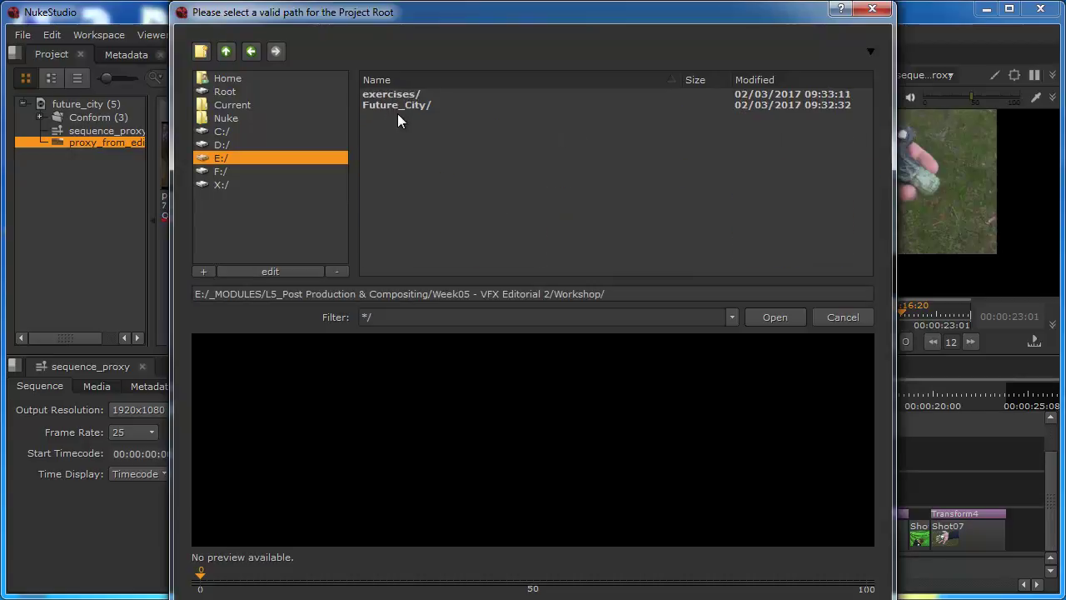
pyautogui.doubleClick(398, 106)
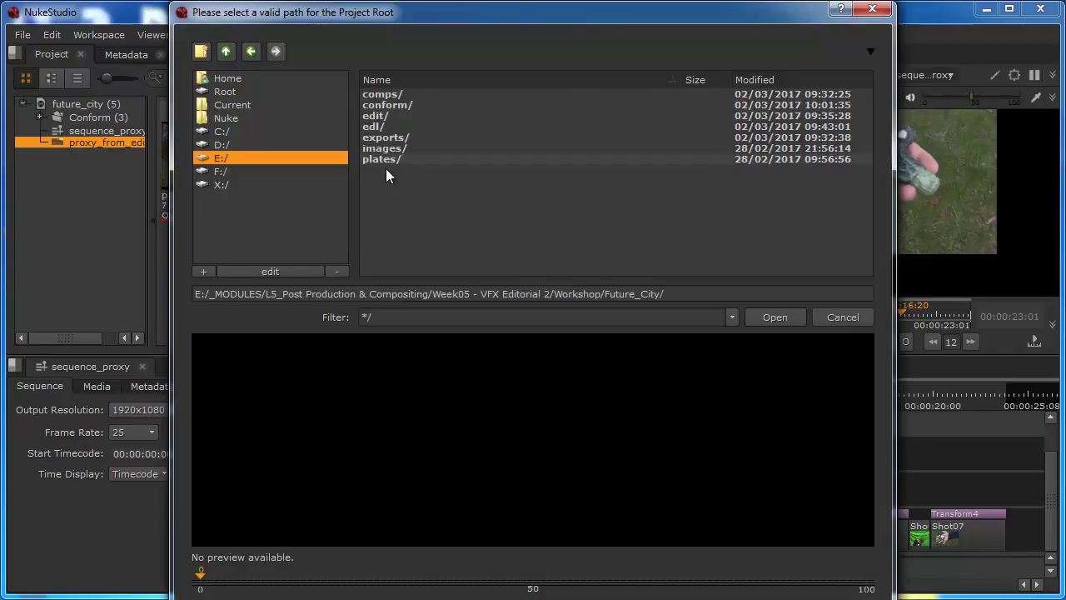
pyautogui.doubleClick(380, 93)
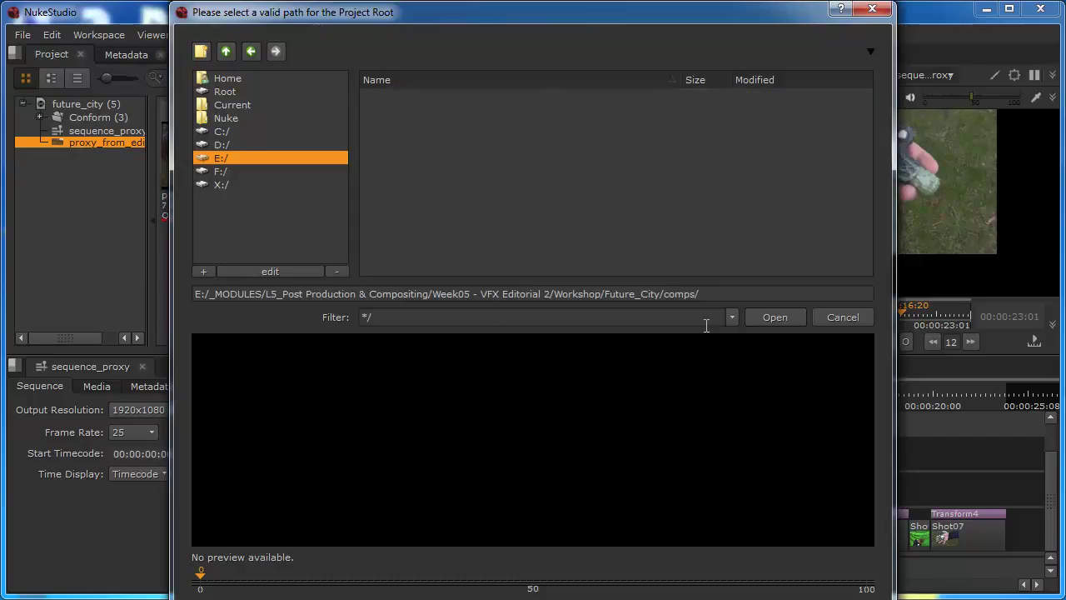
pyautogui.moveTo(714, 294); pyautogui.dragTo(194, 293)
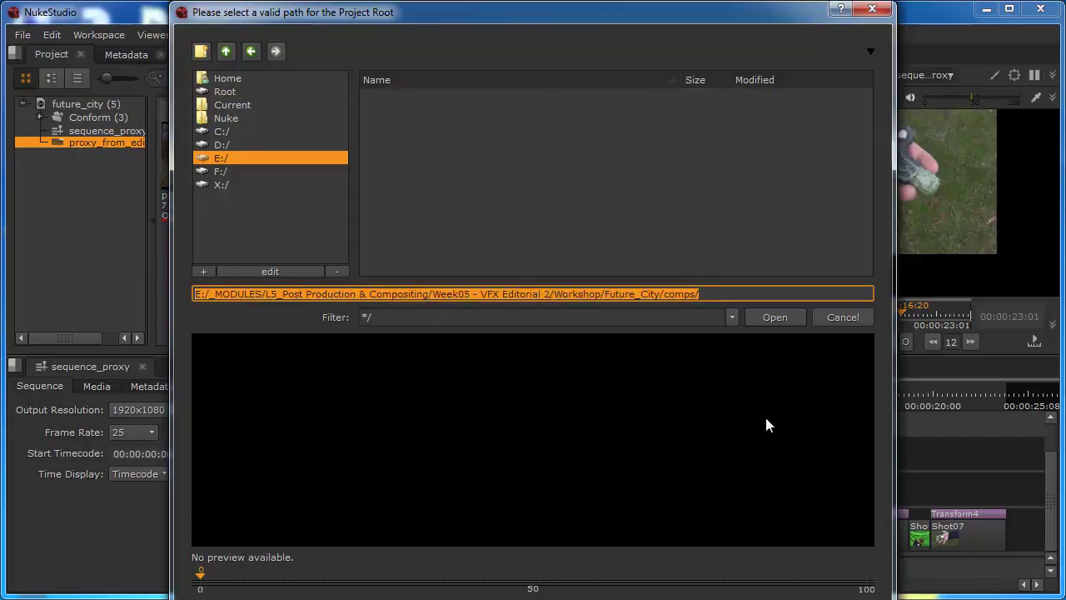
pyautogui.click(772, 317)
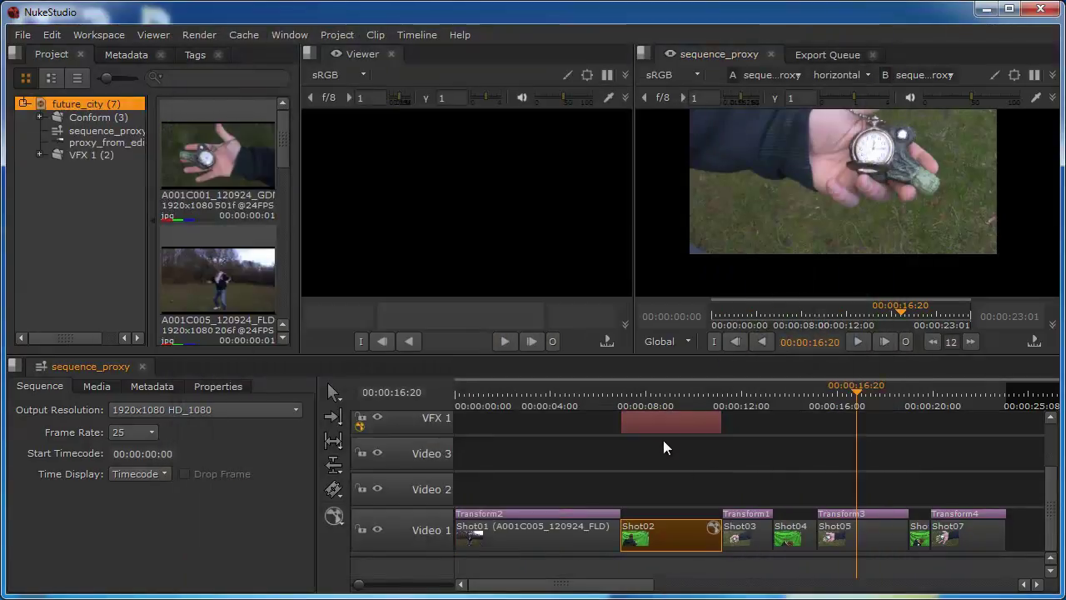
# Move the playhead to 00:00:08:09 over Shot02 and compare its Video 1 plate with the comp clip on VFX 1.
pyautogui.moveTo(850, 395); pyautogui.dragTo(566, 433)
pyautogui.click(665, 427)
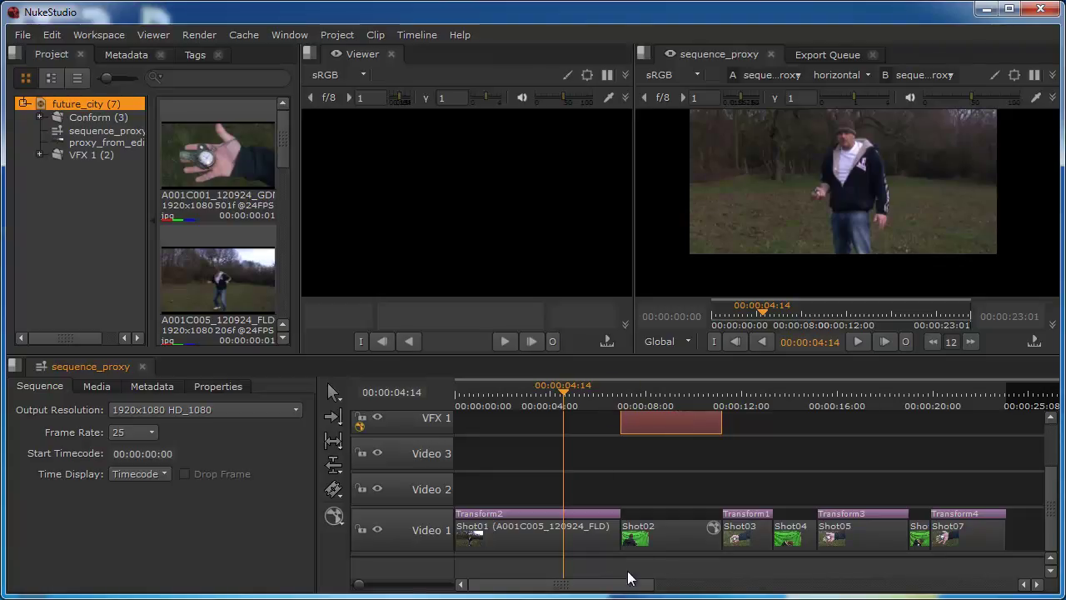
pyautogui.click(660, 534)
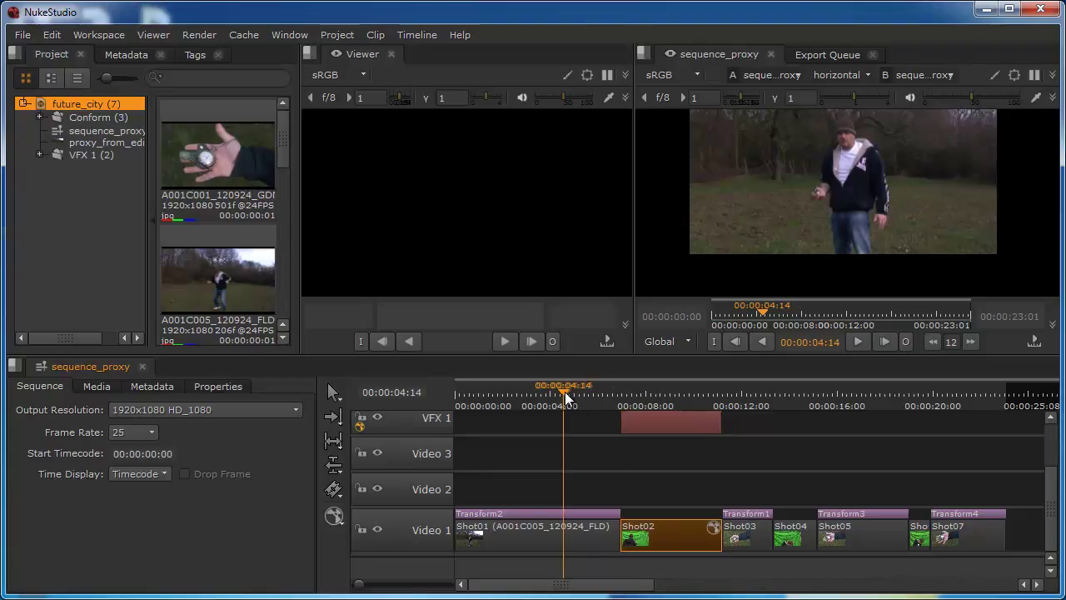
pyautogui.click(654, 394)
pyautogui.click(664, 422)
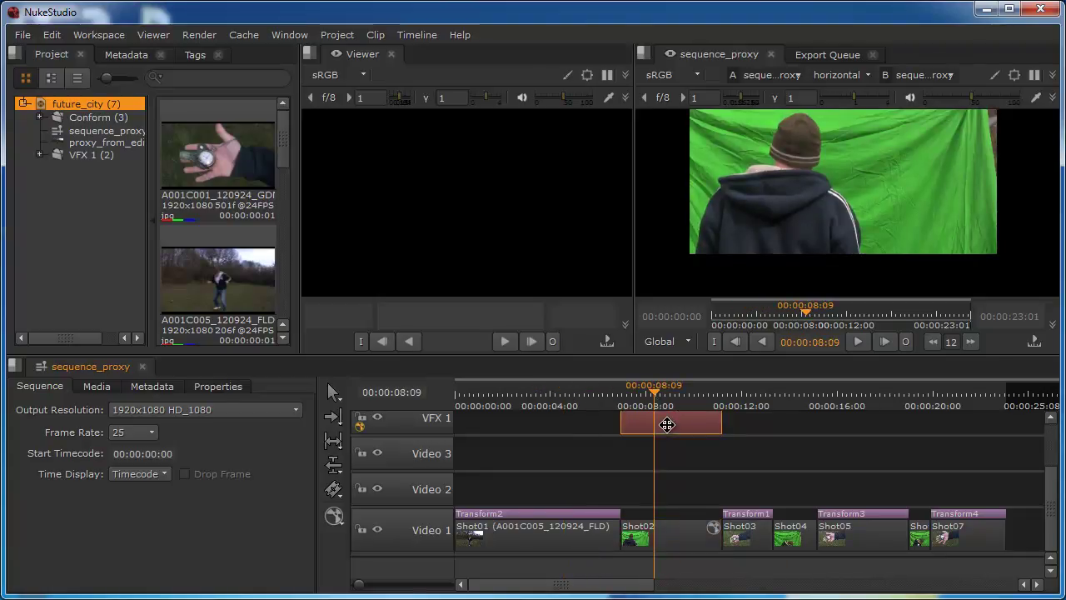
pyautogui.click(671, 526)
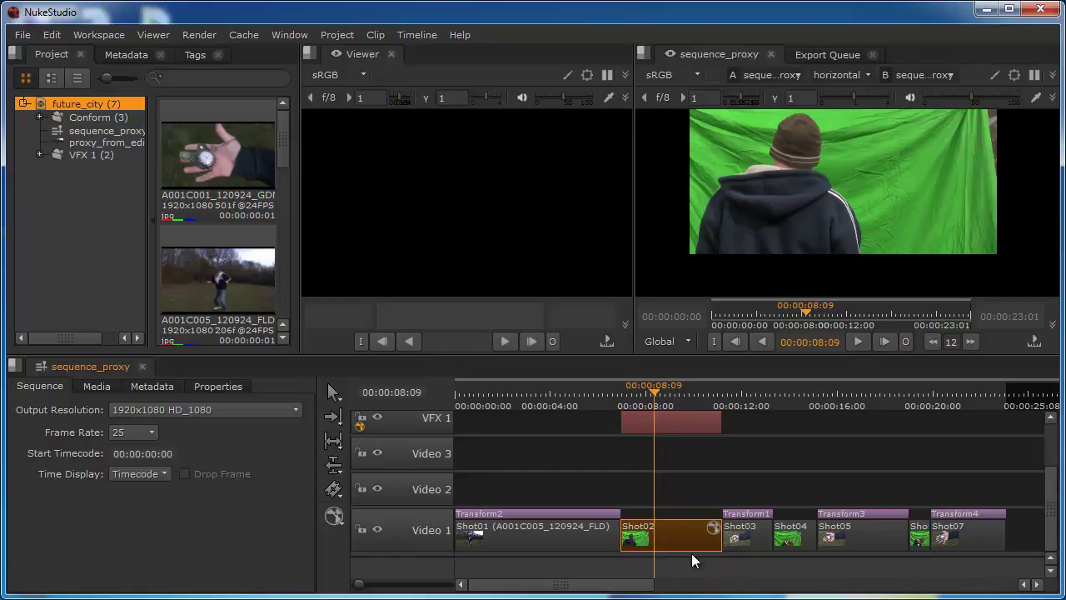
pyautogui.click(669, 424)
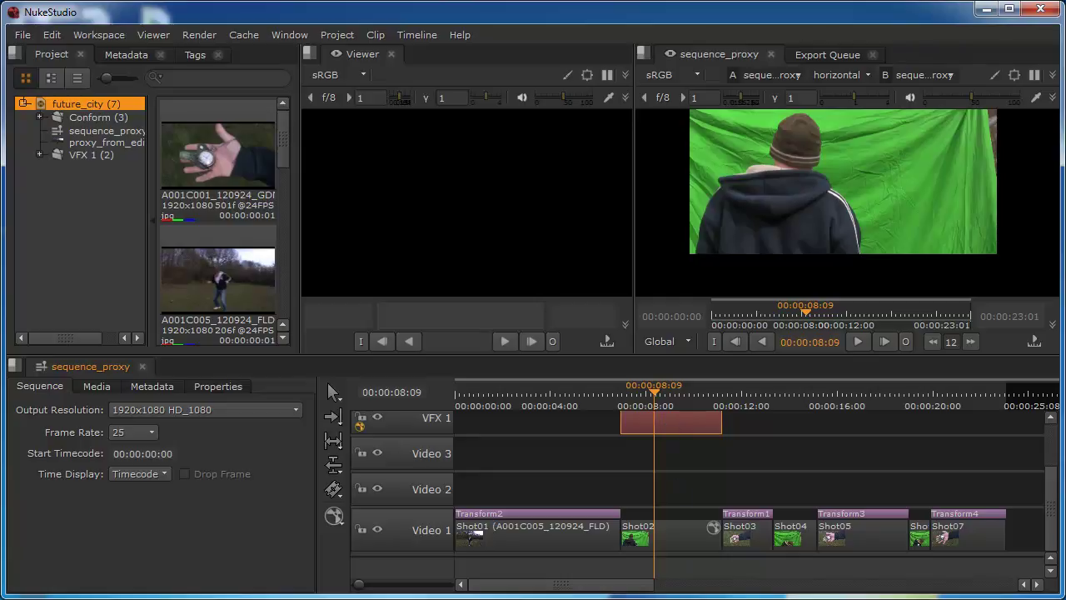
# Expand the VFX 1 bin in the project, widen the bin view and inspect both Shot02_comp items.
pyautogui.click(38, 155)
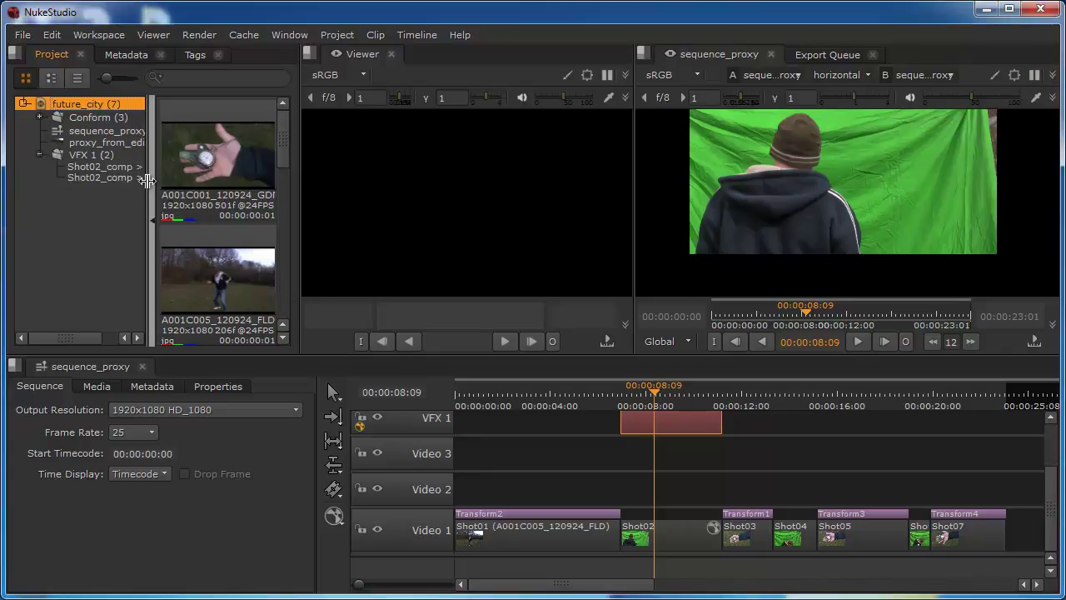
pyautogui.moveTo(151, 185); pyautogui.dragTo(208, 185)
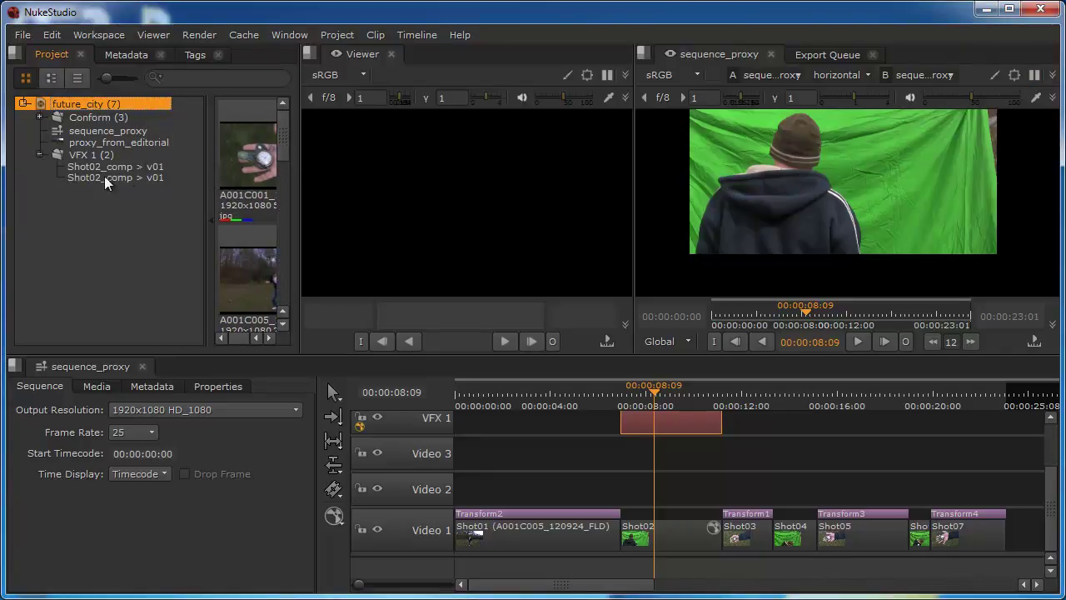
pyautogui.click(104, 167)
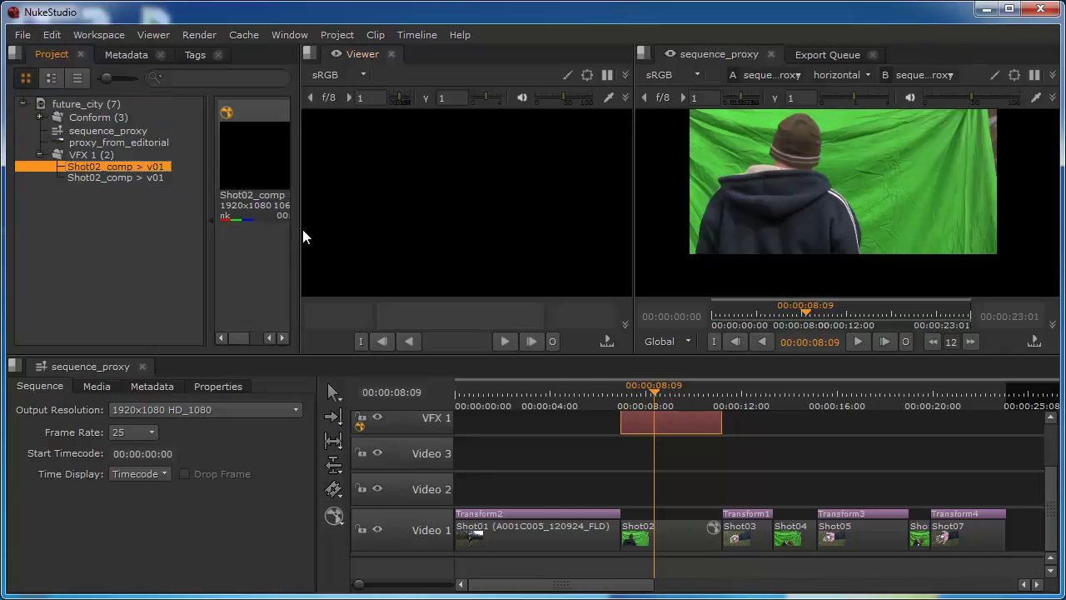
pyautogui.moveTo(297, 225); pyautogui.dragTo(441, 226)
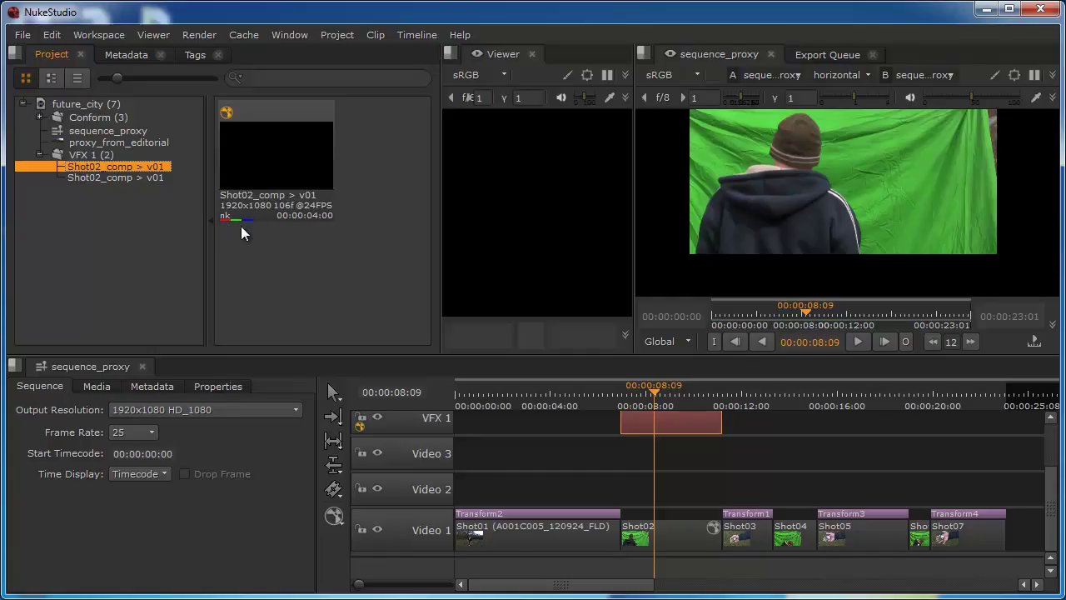
pyautogui.click(120, 178)
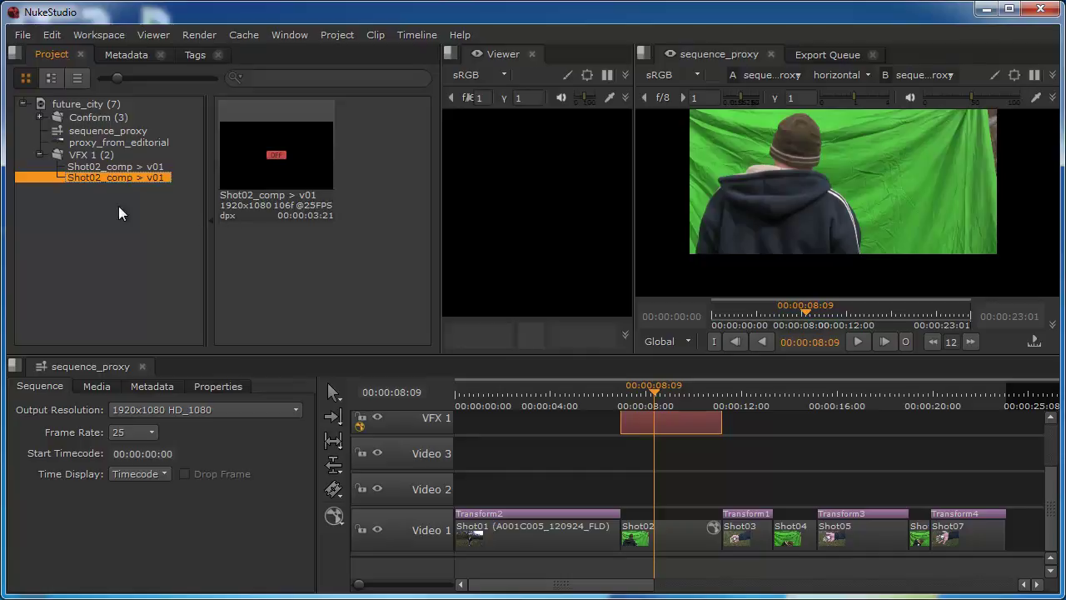
pyautogui.click(109, 167)
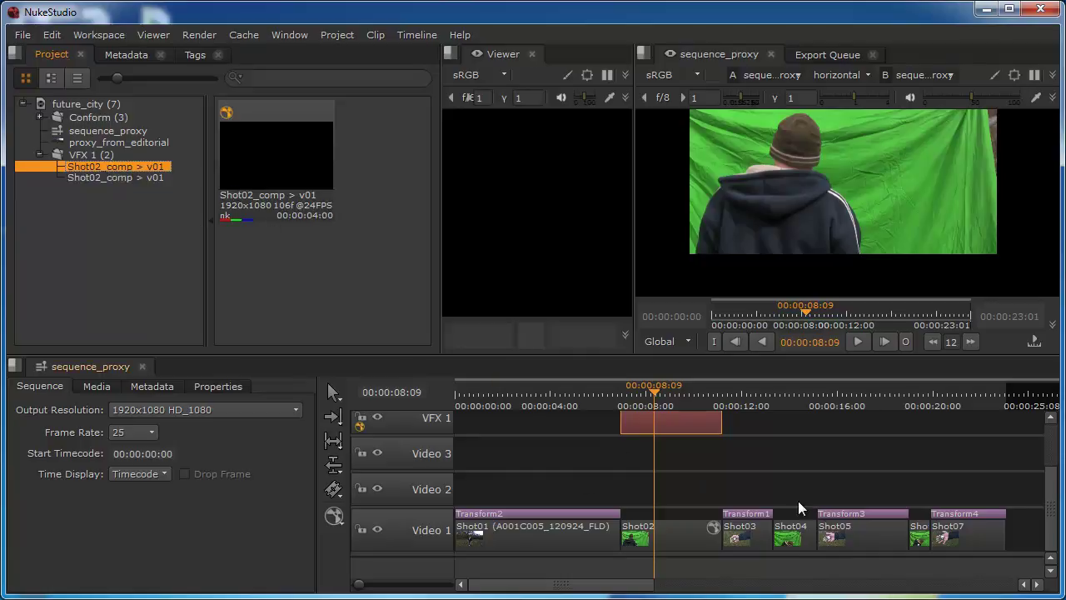
# Open the Shot02 comp clip from the VFX 1 track as a node graph showing both backdrops.
pyautogui.scroll(2, 708, 491)
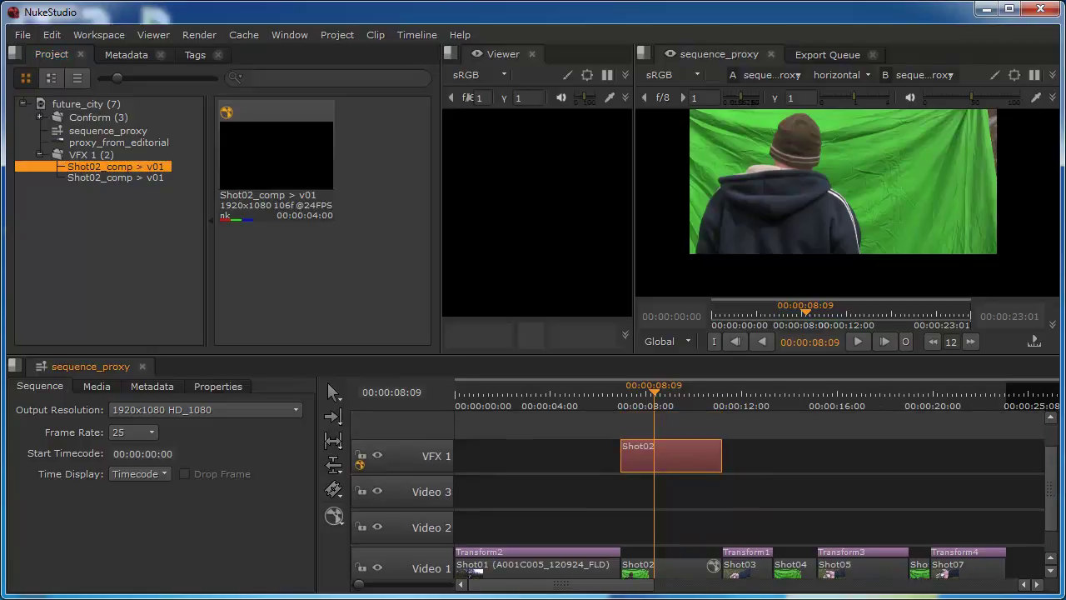
pyautogui.doubleClick(681, 456)
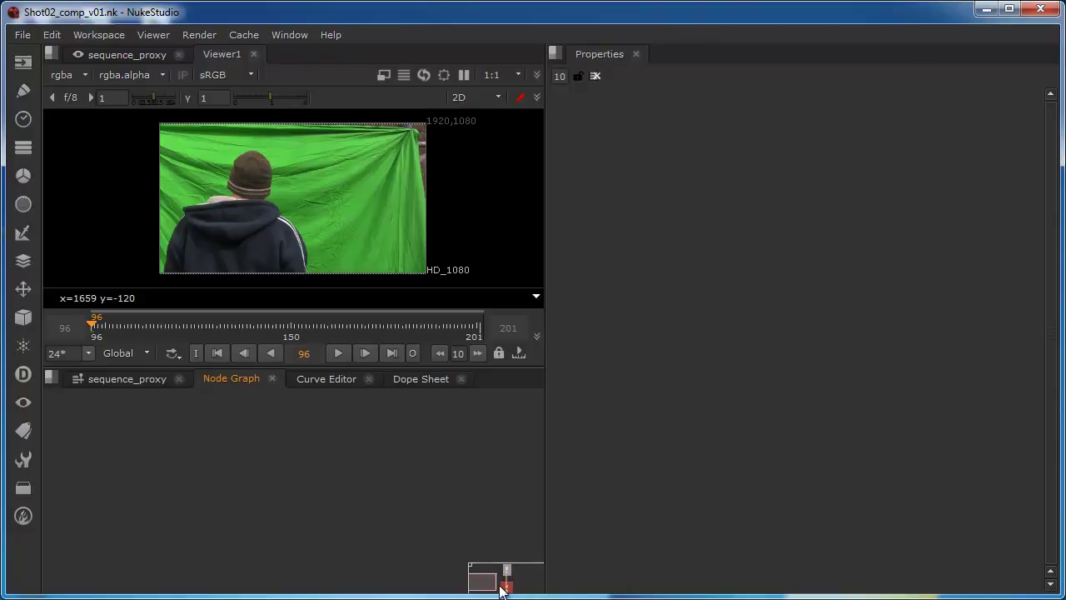
pyautogui.moveTo(483, 475); pyautogui.dragTo(181, 529)
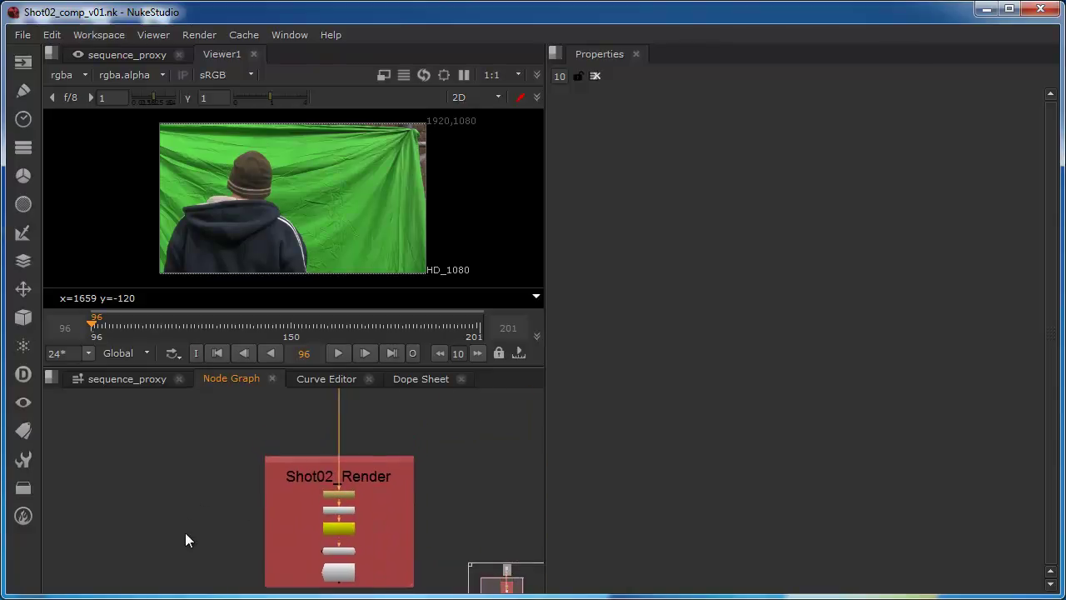
pyautogui.scroll(-3, 253, 456)
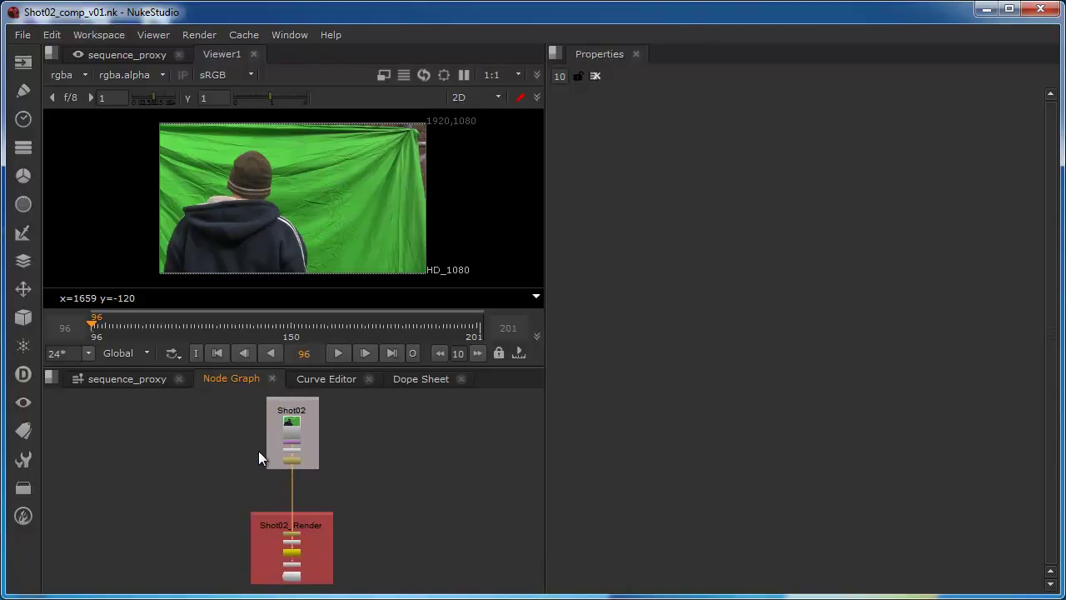
# Examine the Read1, Reformat1, ModifyMetaData1 and FrameRange1 nodes inside the Shot02 backdrop.
pyautogui.scroll(3, 259, 494)
pyautogui.scroll(2, 478, 525)
pyautogui.moveTo(79, 452); pyautogui.dragTo(155, 467)
pyautogui.scroll(2, 237, 498)
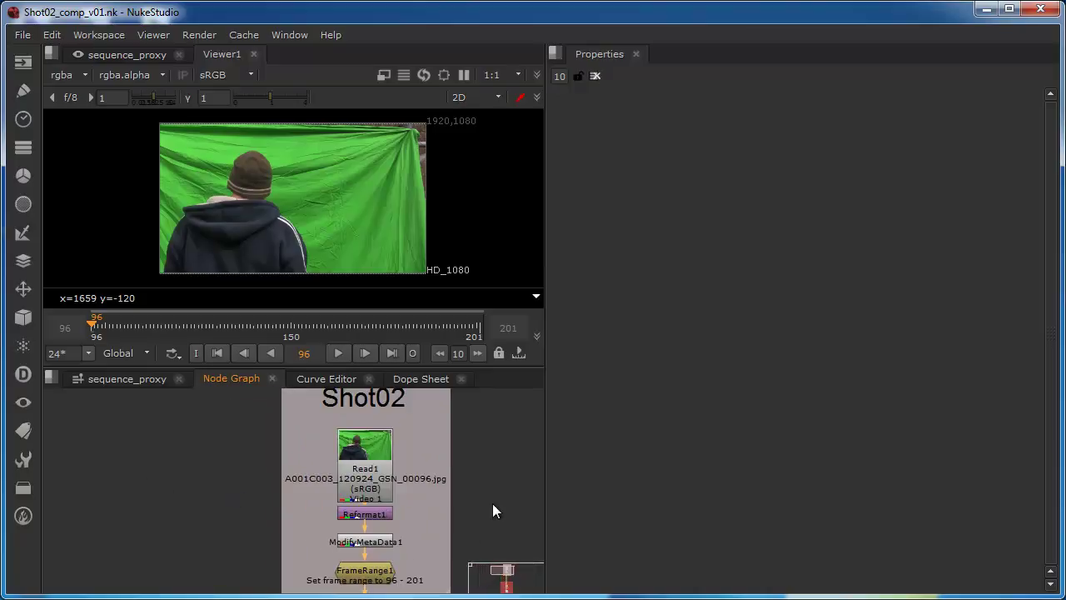
pyautogui.scroll(-3, 490, 505)
pyautogui.moveTo(489, 503); pyautogui.dragTo(384, 447)
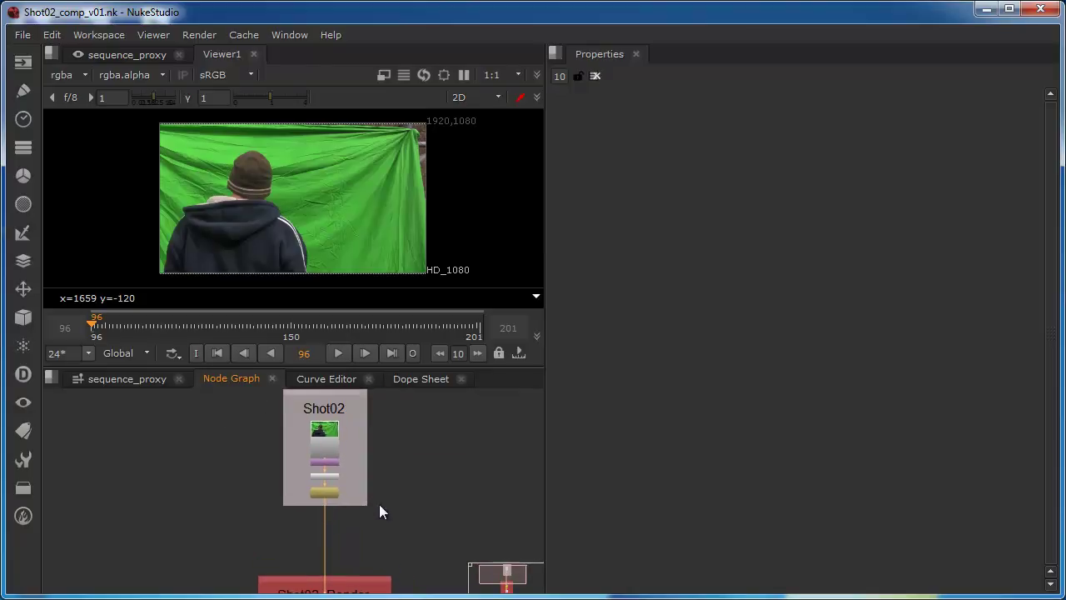
pyautogui.scroll(5, 336, 512)
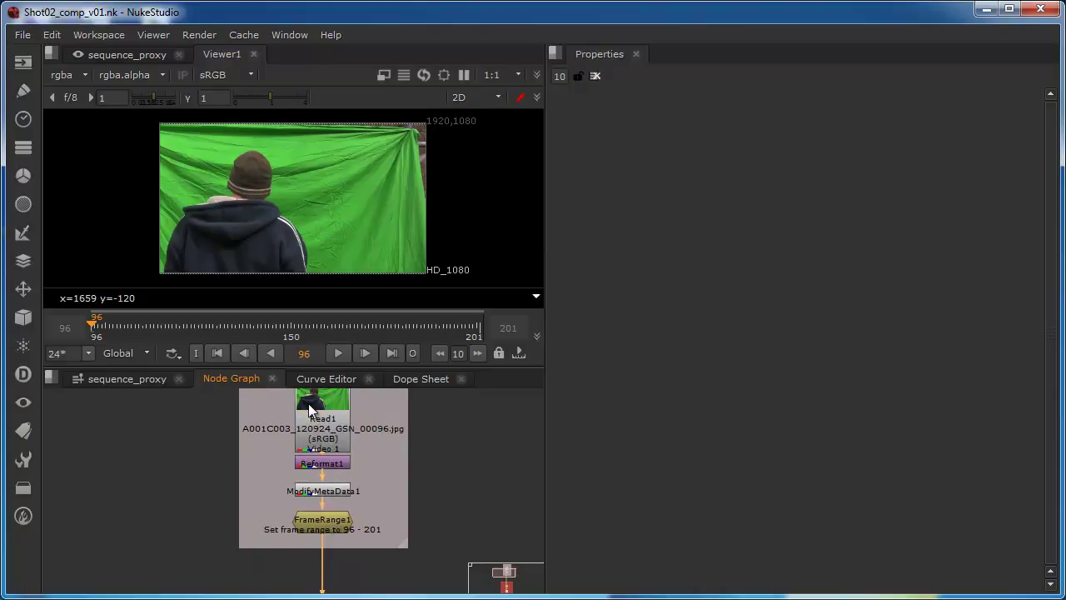
pyautogui.click(324, 441)
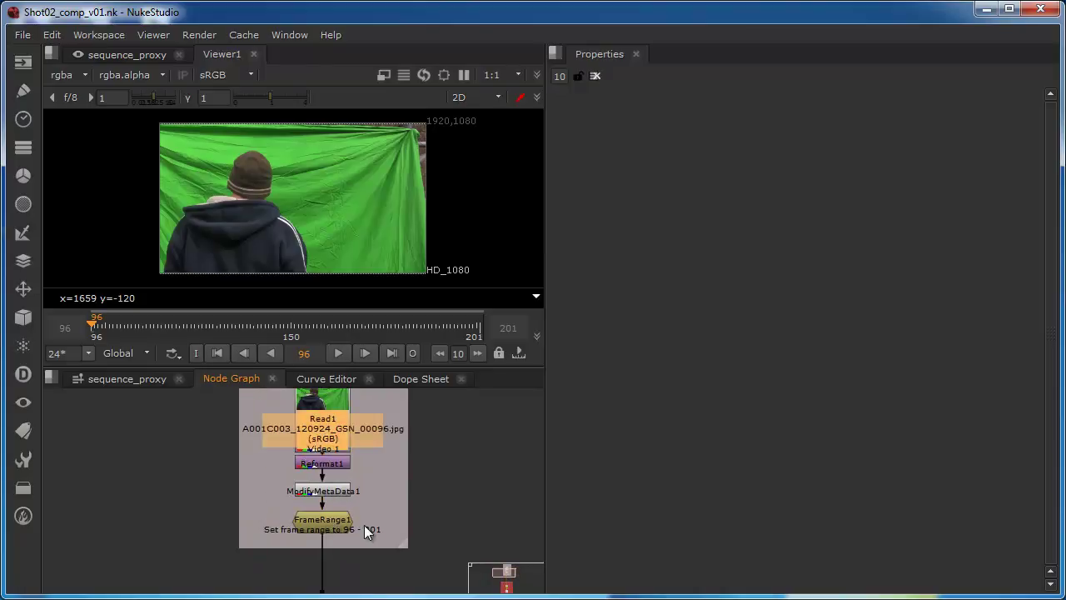
pyautogui.click(331, 465)
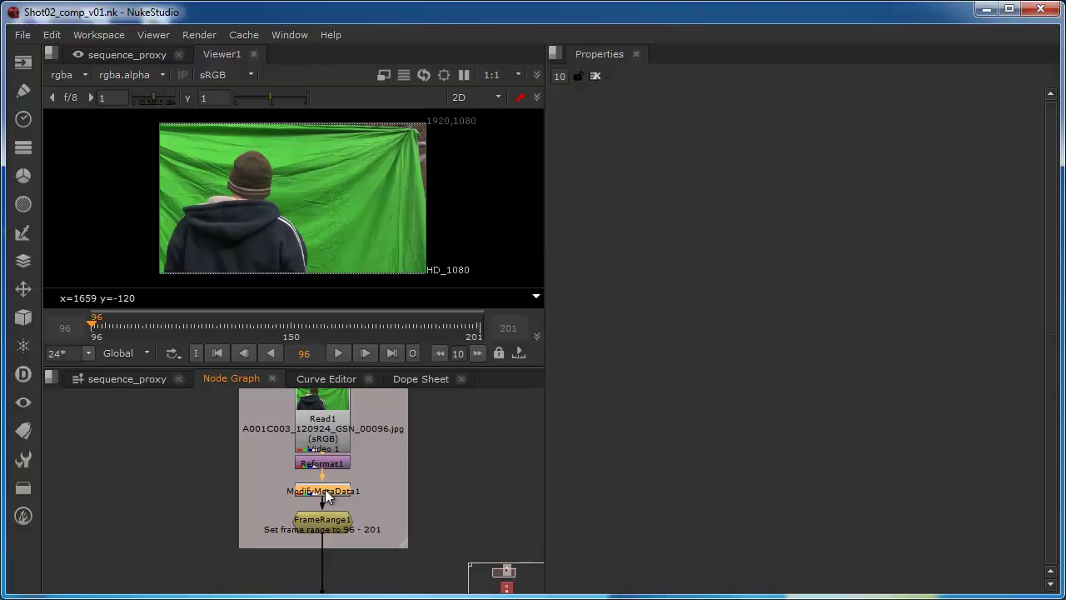
pyautogui.click(309, 524)
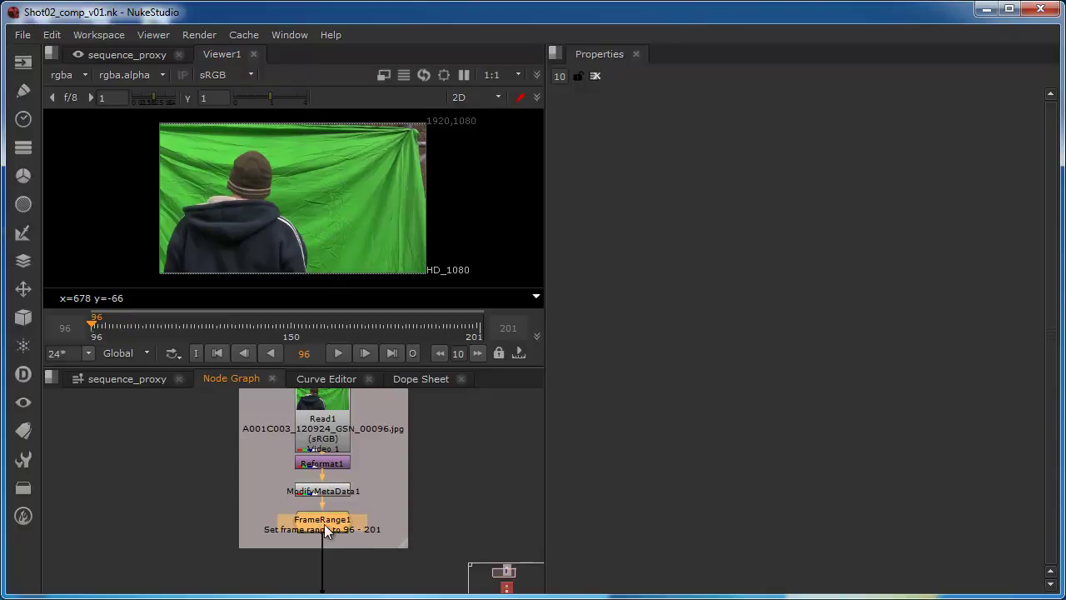
# Examine the AddTimeCode1 and ModifyMetaData2 nodes in the Shot02_Render backdrop.
pyautogui.scroll(-2, 353, 532)
pyautogui.moveTo(359, 549); pyautogui.dragTo(402, 438)
pyautogui.scroll(1, 351, 508)
pyautogui.scroll(2, 350, 508)
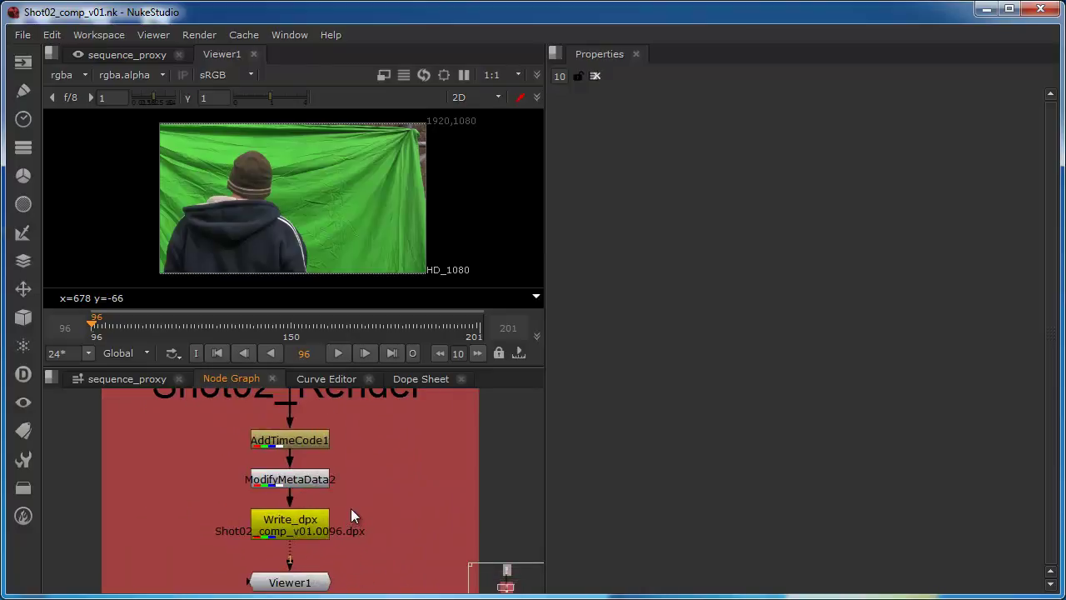
pyautogui.scroll(1, 288, 452)
pyautogui.click(304, 489)
pyautogui.click(286, 443)
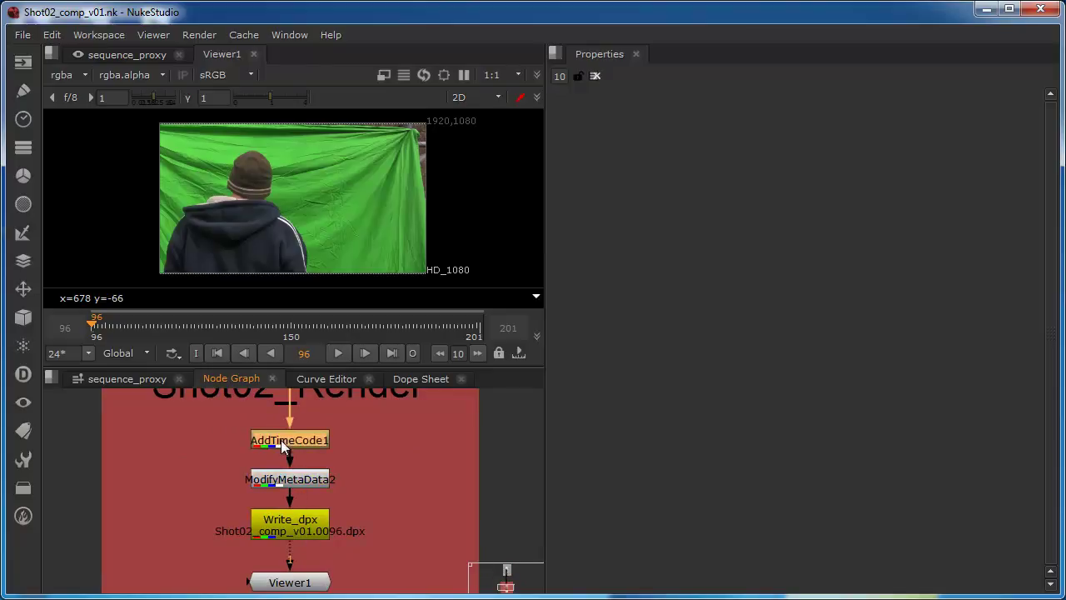
# Open the properties of the Write_dpx node to review its render output path and DPX settings.
pyautogui.click(290, 530)
pyautogui.doubleClick(291, 527)
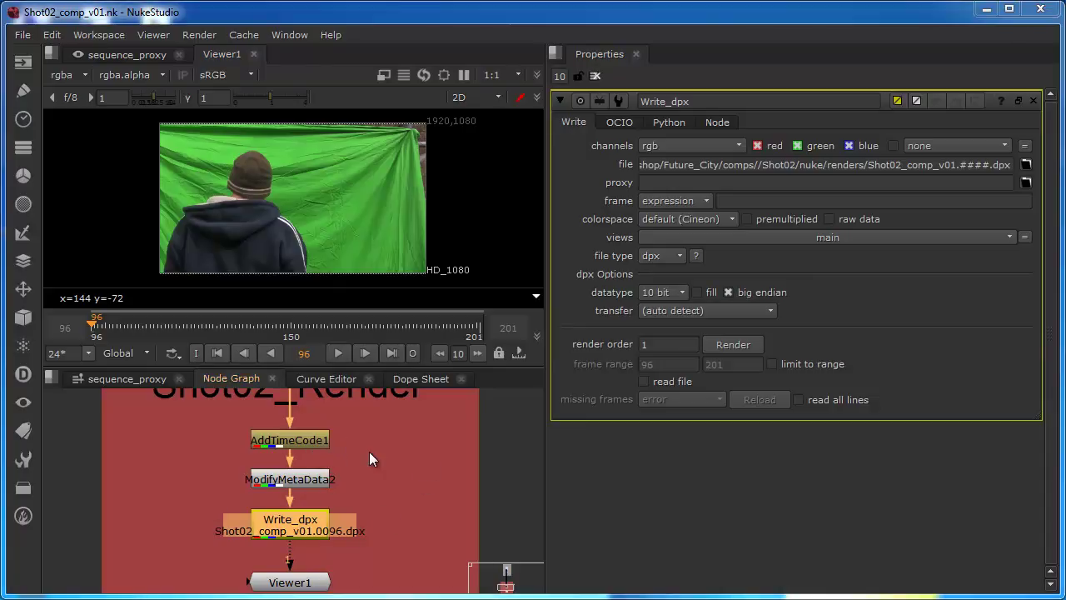
pyautogui.scroll(-5, 493, 455)
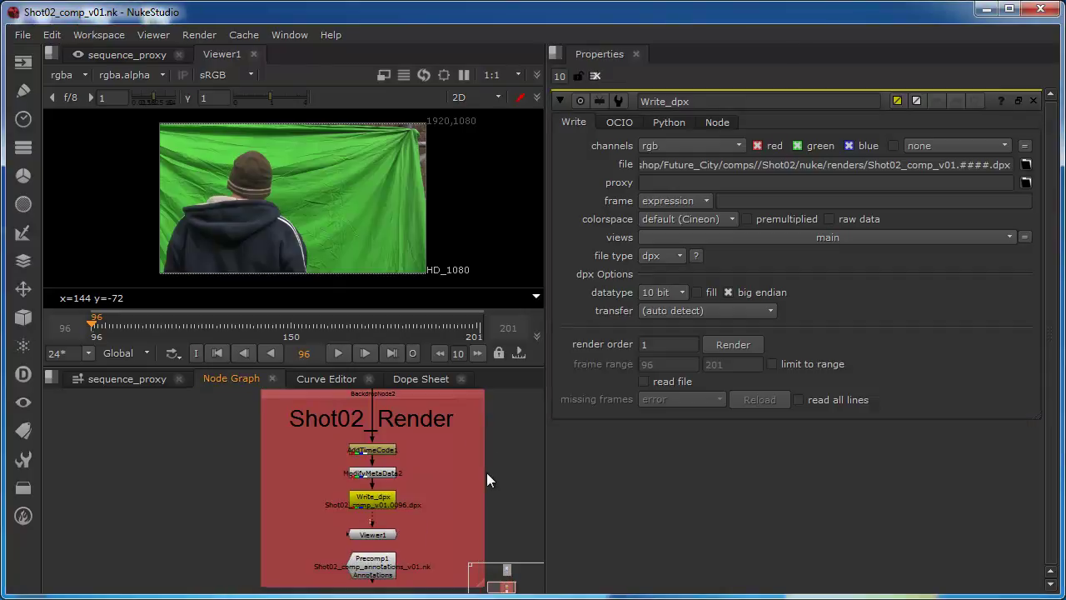
# Return to the sequence_proxy timeline and select the Shot02 comp clip on the VFX 1 track.
pyautogui.moveTo(494, 469); pyautogui.dragTo(431, 555)
pyautogui.moveTo(324, 444); pyautogui.dragTo(325, 492)
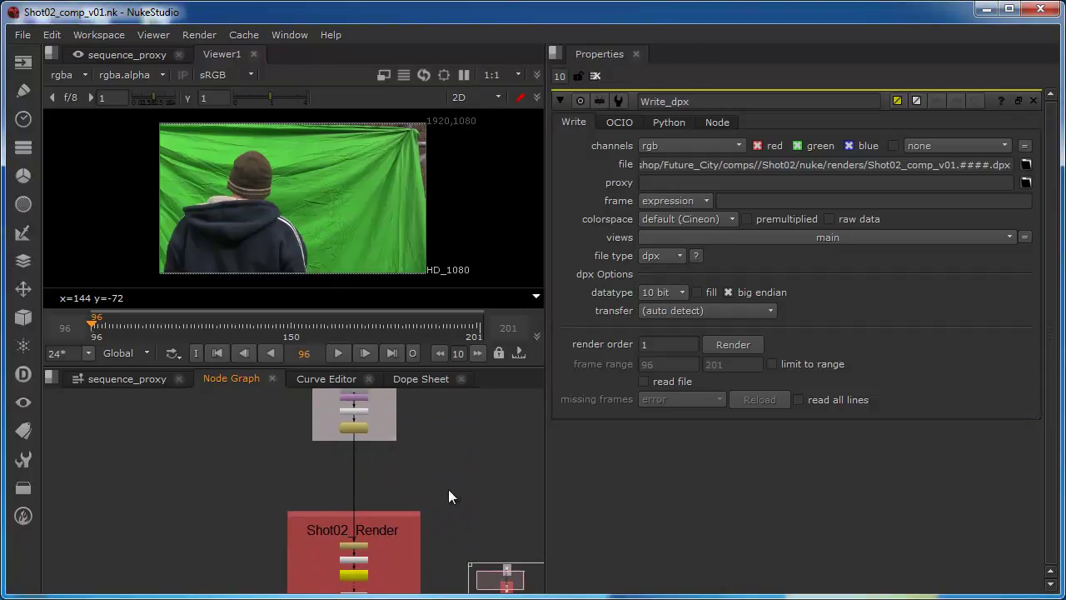
pyautogui.click(133, 55)
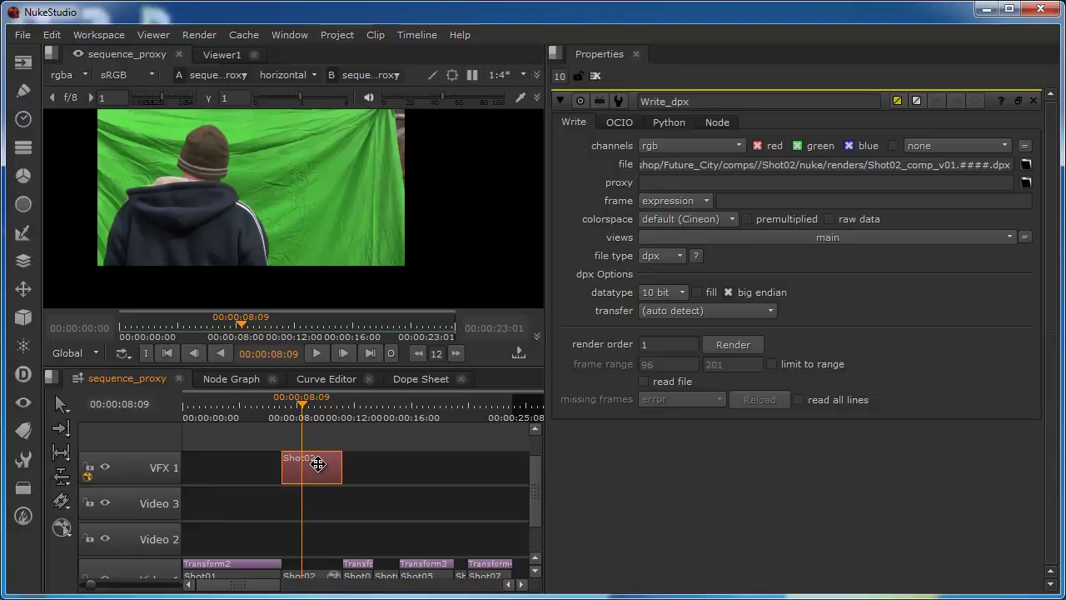
pyautogui.moveTo(309, 478); pyautogui.dragTo(309, 479)
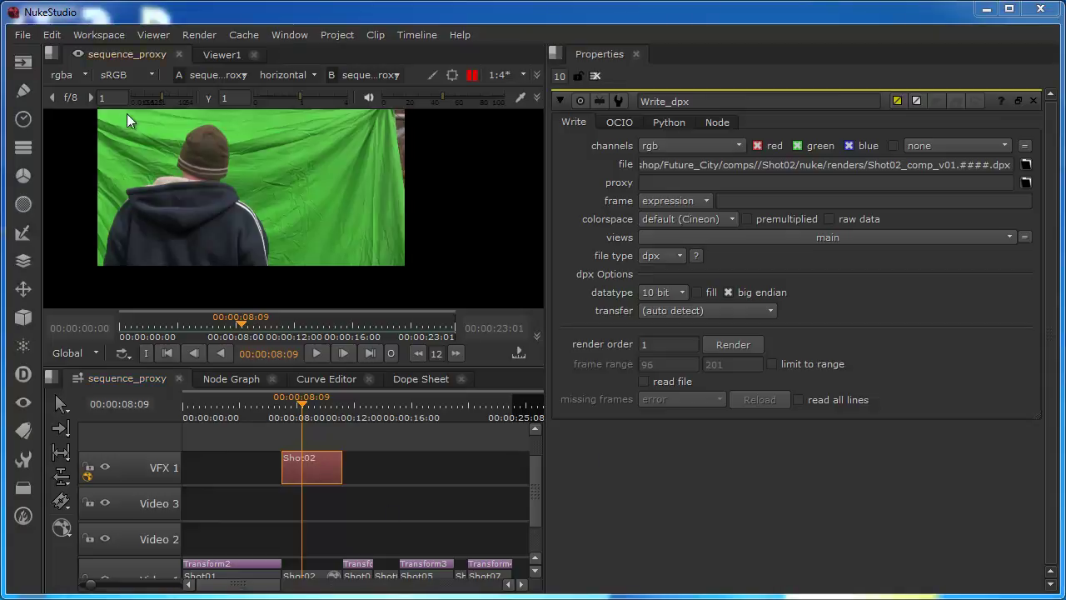
# In the comp's node graph, add a HueShift node after the last node in the Shot02 backdrop.
pyautogui.click(218, 54)
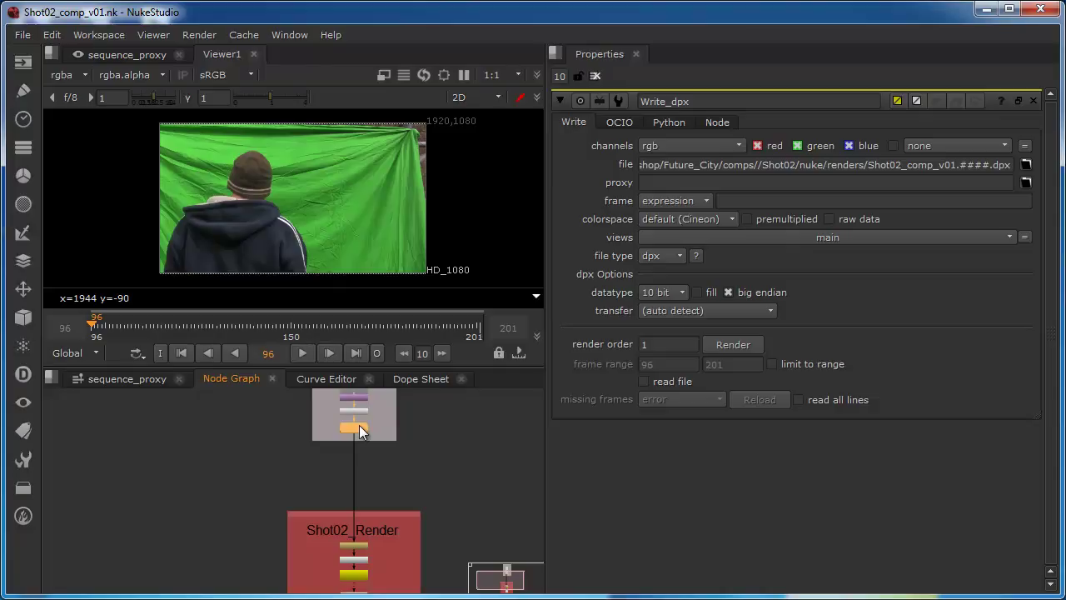
pyautogui.press('Tab')
pyautogui.write('hue')
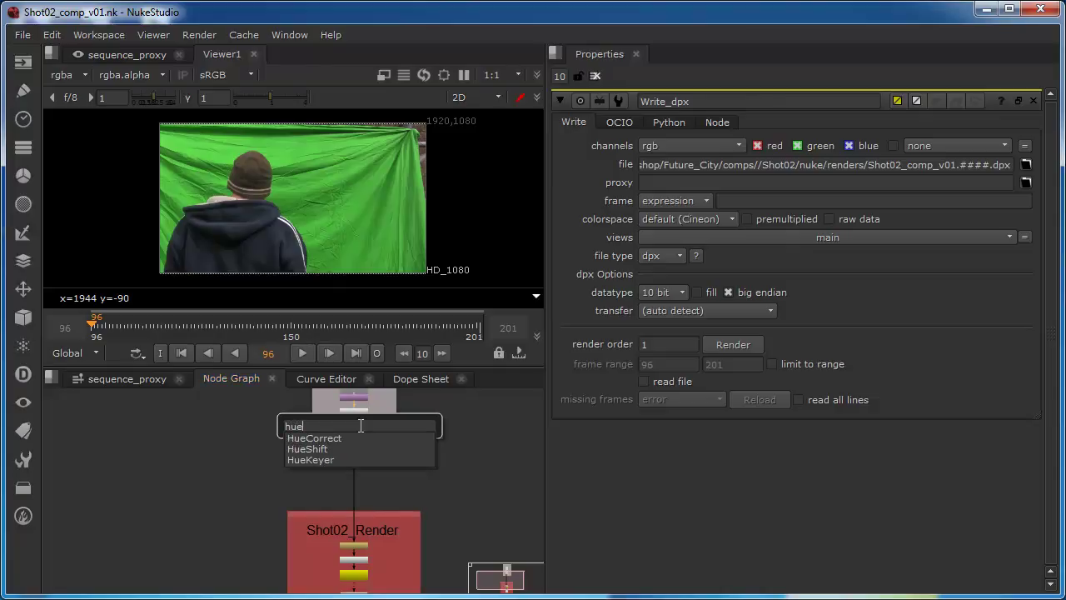
pyautogui.click(324, 450)
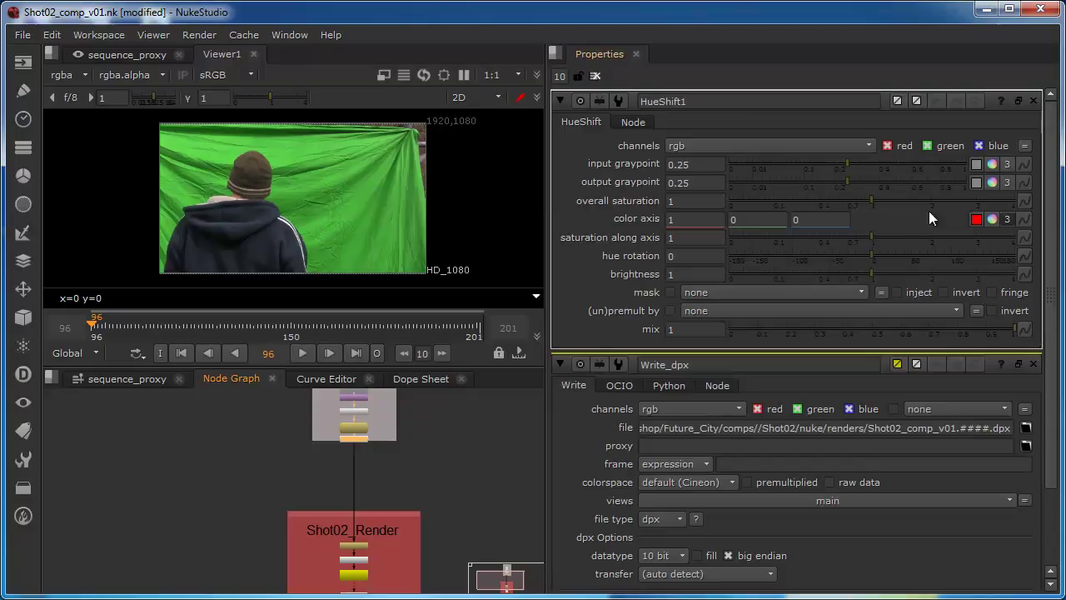
# Set the HueShift node's hue rotation to -104 and move the node into the gap between the two backdrops.
pyautogui.moveTo(870, 259); pyautogui.dragTo(789, 270)
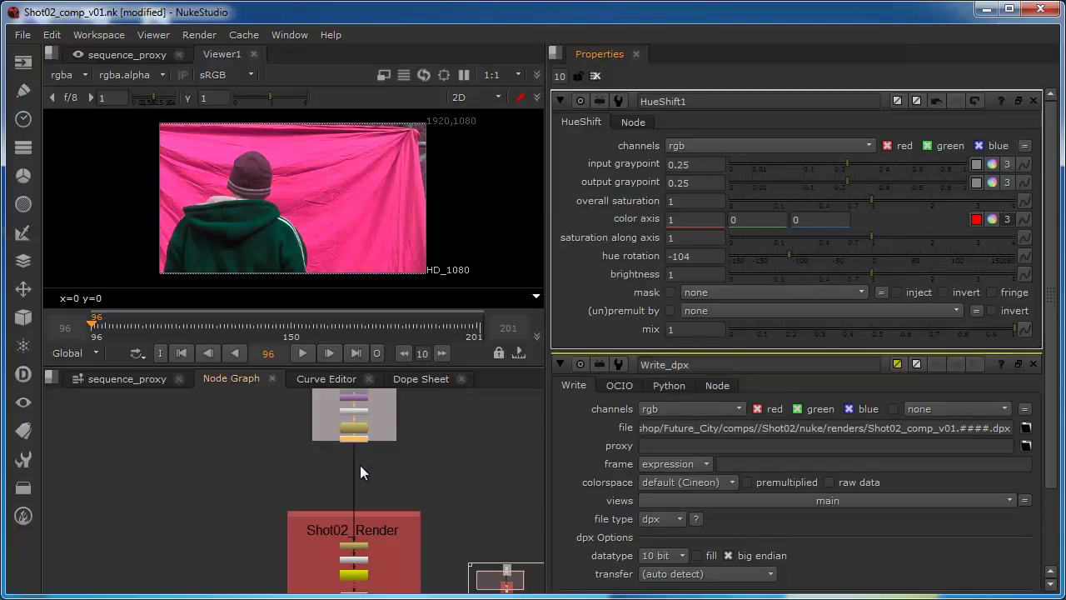
pyautogui.moveTo(353, 445); pyautogui.dragTo(350, 467)
pyautogui.click(391, 460)
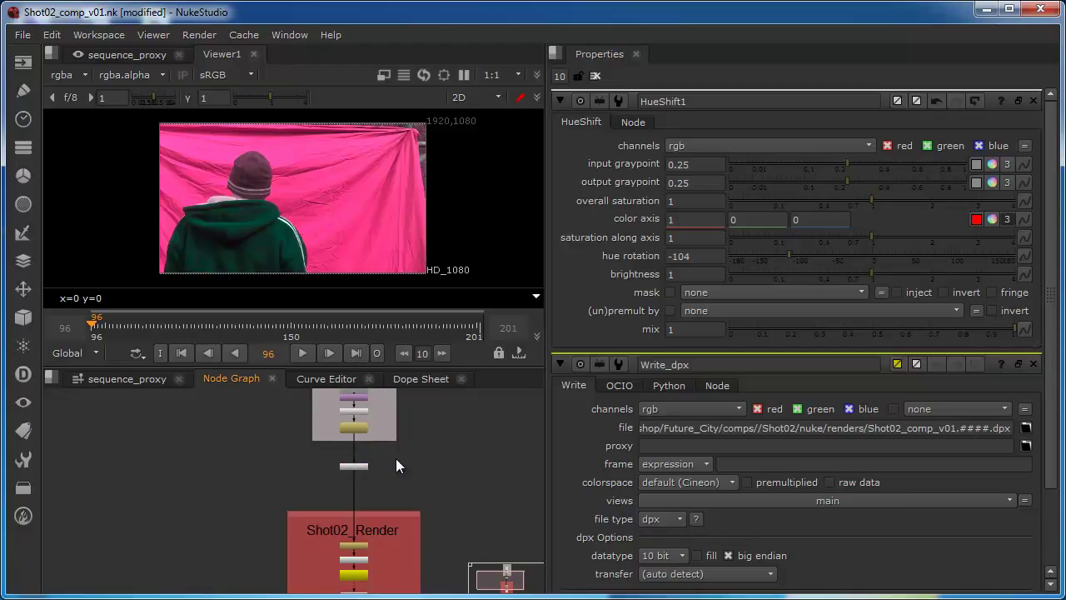
# Return to the sequence_proxy timeline and scrub within the Shot02 comp clip to 00:00:08:21.
pyautogui.click(114, 53)
pyautogui.click(329, 462)
pyautogui.moveTo(304, 406)
pyautogui.mouseDown()
pyautogui.moveTo(287, 404)
pyautogui.moveTo(318, 411)
pyautogui.moveTo(309, 408)
pyautogui.mouseUp()
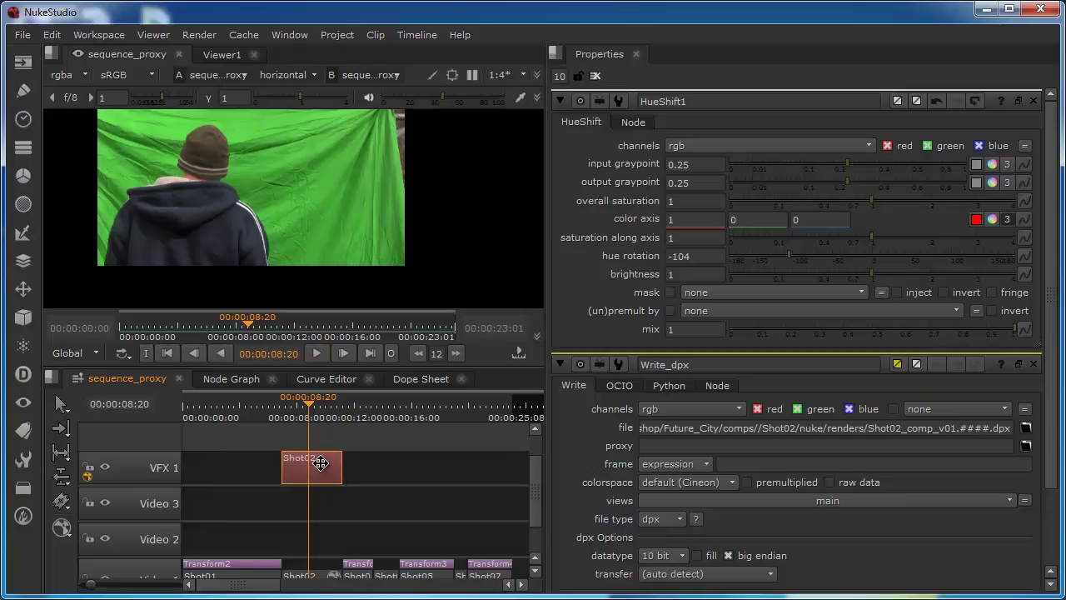
pyautogui.click(304, 404)
pyautogui.moveTo(305, 404); pyautogui.dragTo(309, 403)
# Render the Shot02 comp clip on the VFX 1 track and scrub the timeline to 00:00:09:13 to check it.
pyautogui.click(324, 467)
pyautogui.rightClick(323, 468)
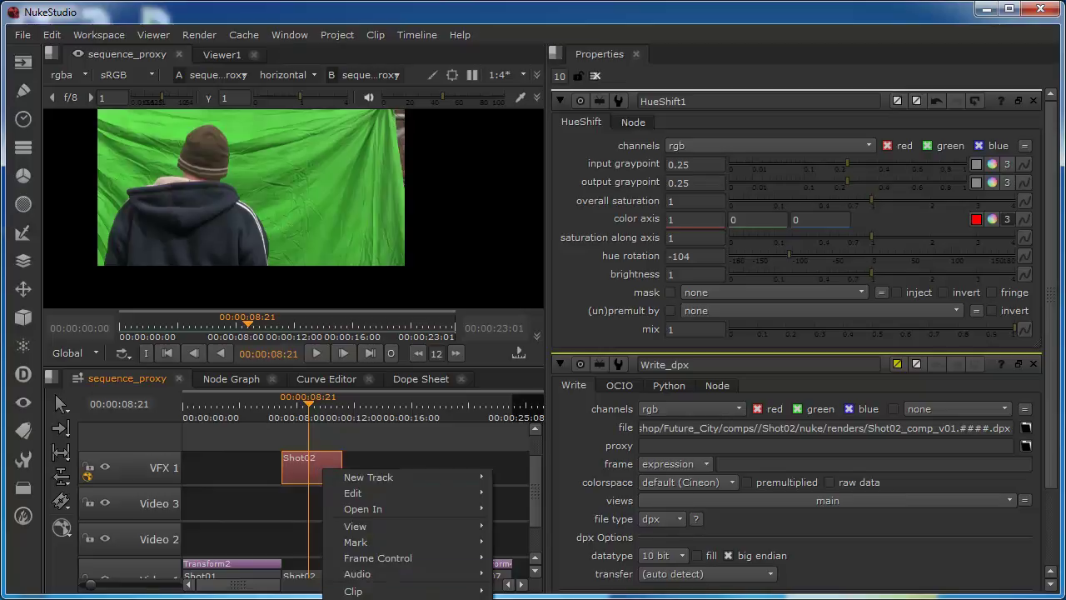
pyautogui.press('Escape')
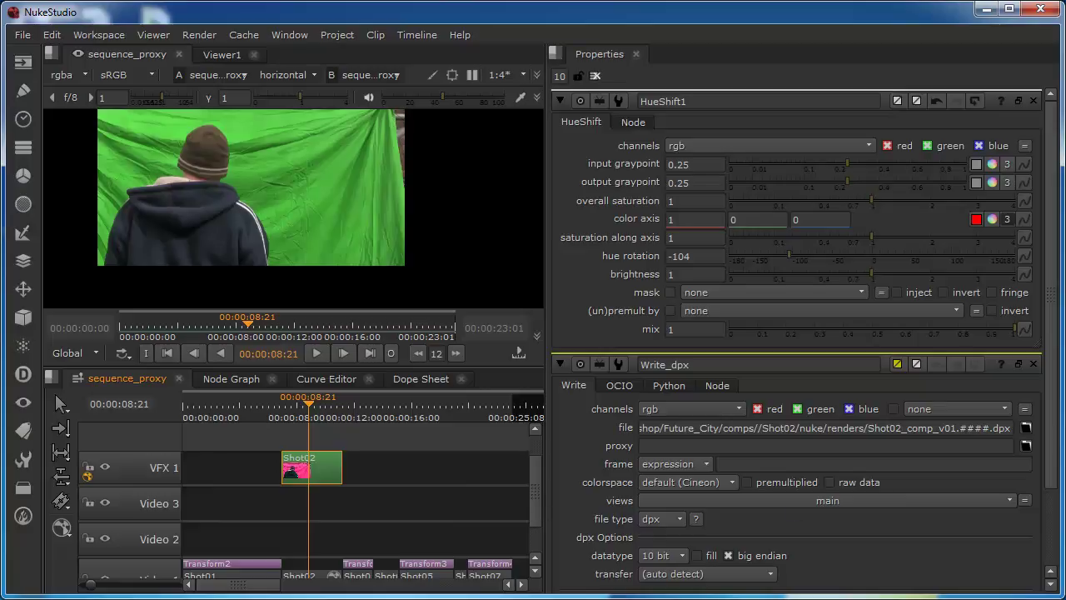
pyautogui.click(302, 399)
pyautogui.moveTo(302, 399)
pyautogui.mouseDown()
pyautogui.moveTo(295, 407)
pyautogui.moveTo(319, 407)
pyautogui.mouseUp()
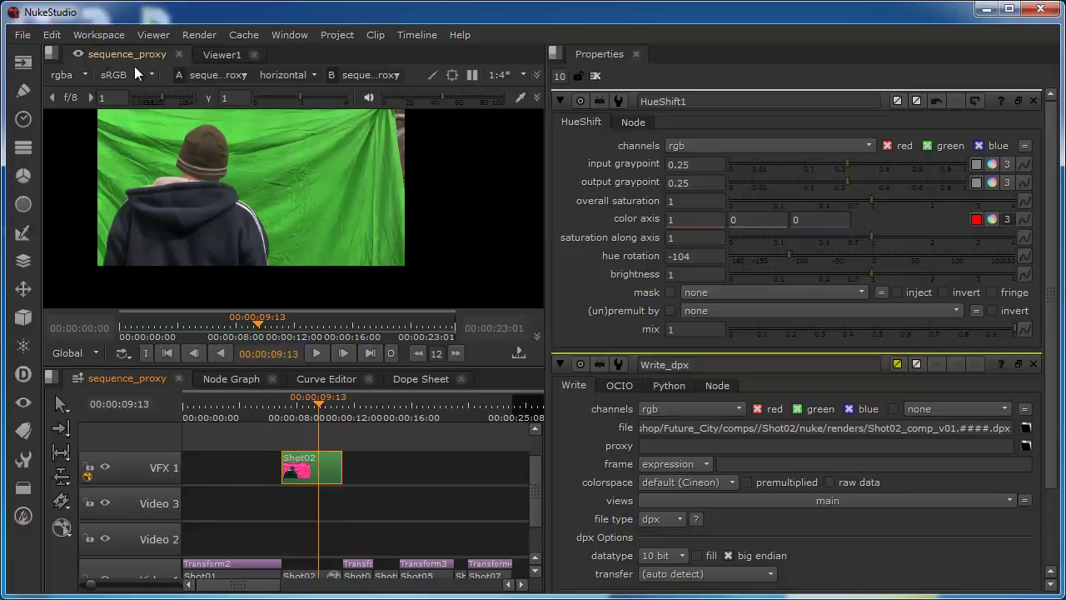
# Switch to the Conforming workspace and select the second Shot02_comp > v01 item in the widened VFX 1 bin listing.
pyautogui.click(92, 36)
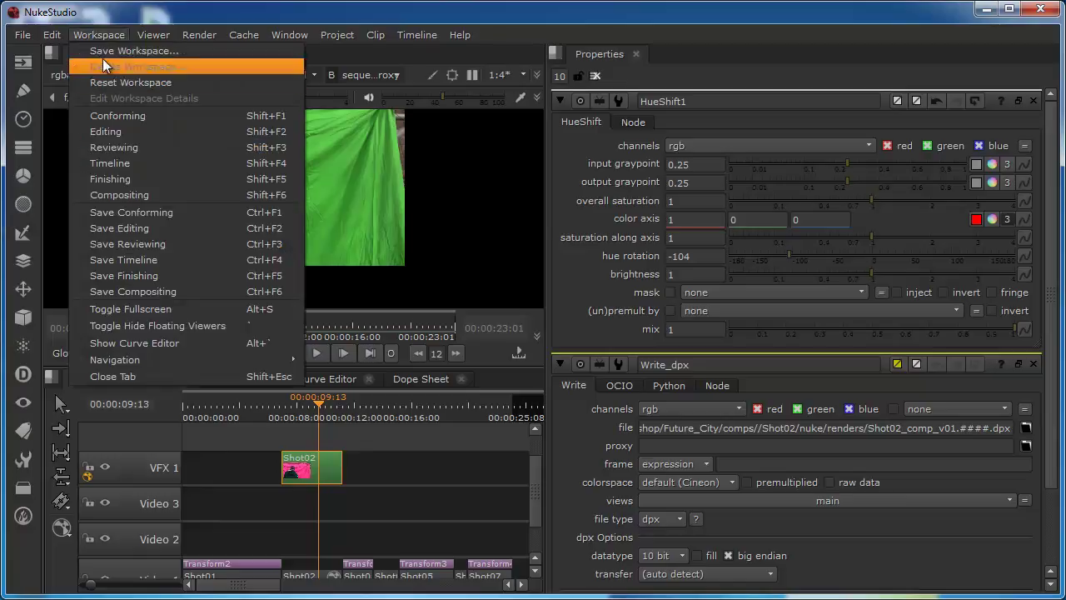
pyautogui.click(118, 116)
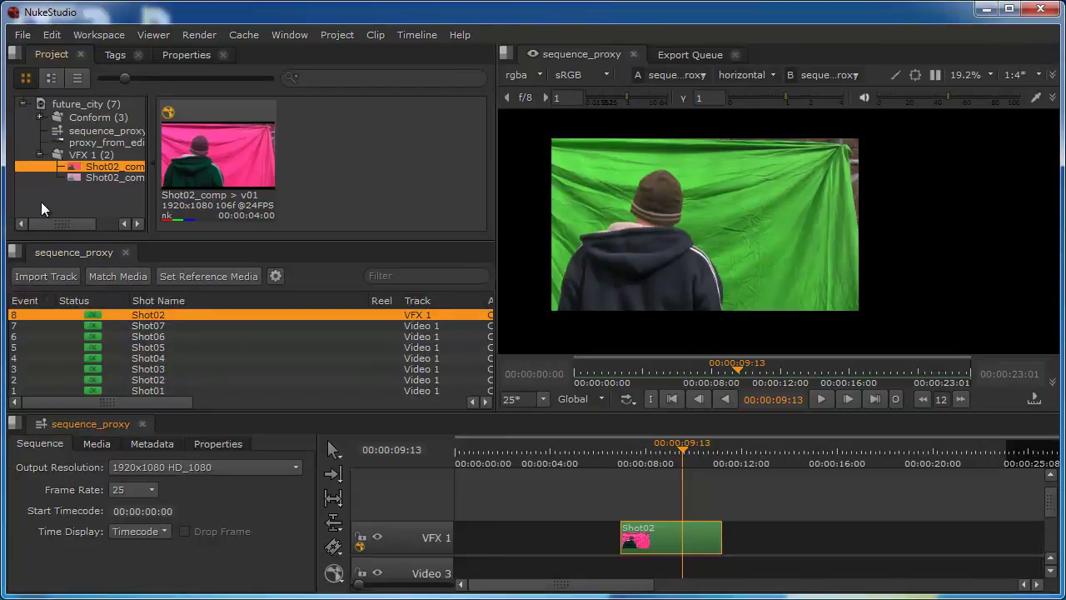
pyautogui.moveTo(150, 184); pyautogui.dragTo(215, 188)
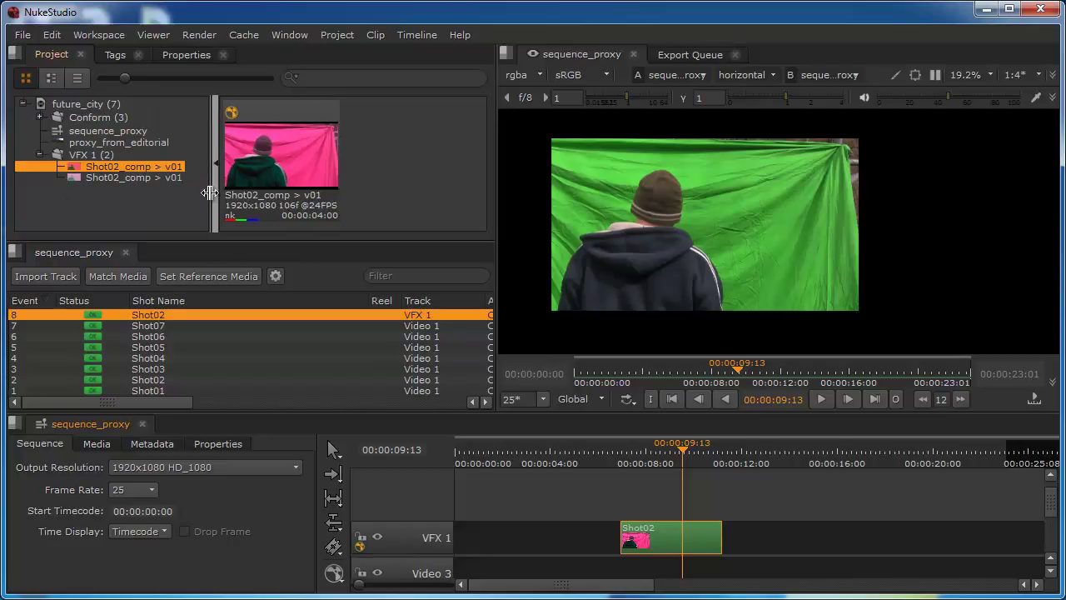
pyautogui.click(91, 177)
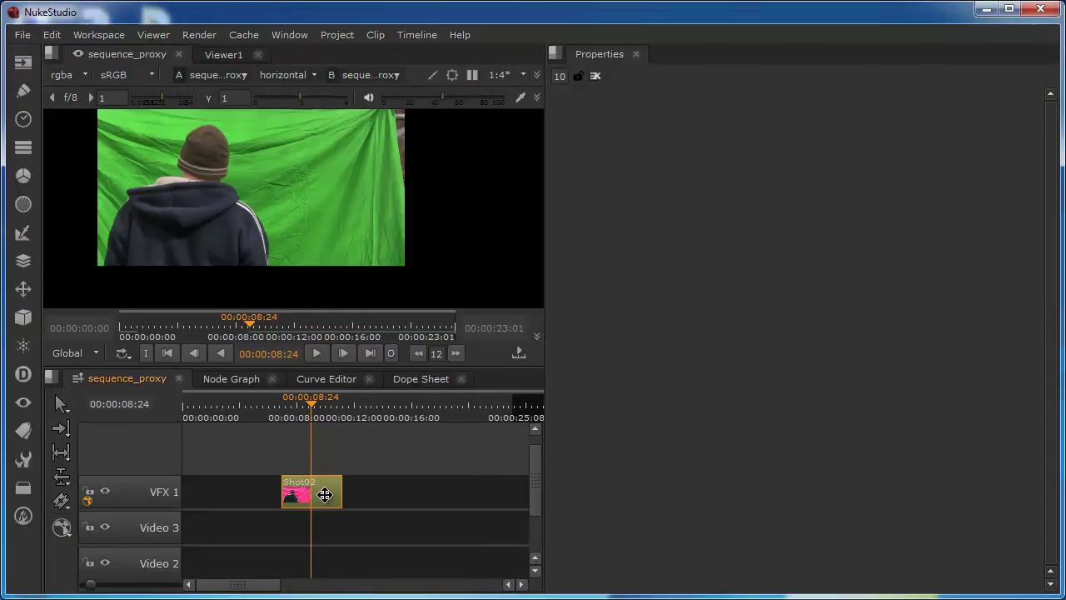
# Close the Shot02_comp_v01.nk comp and select the Shot02 clip on the VFX 1 track of sequence_proxy.
pyautogui.click(234, 54)
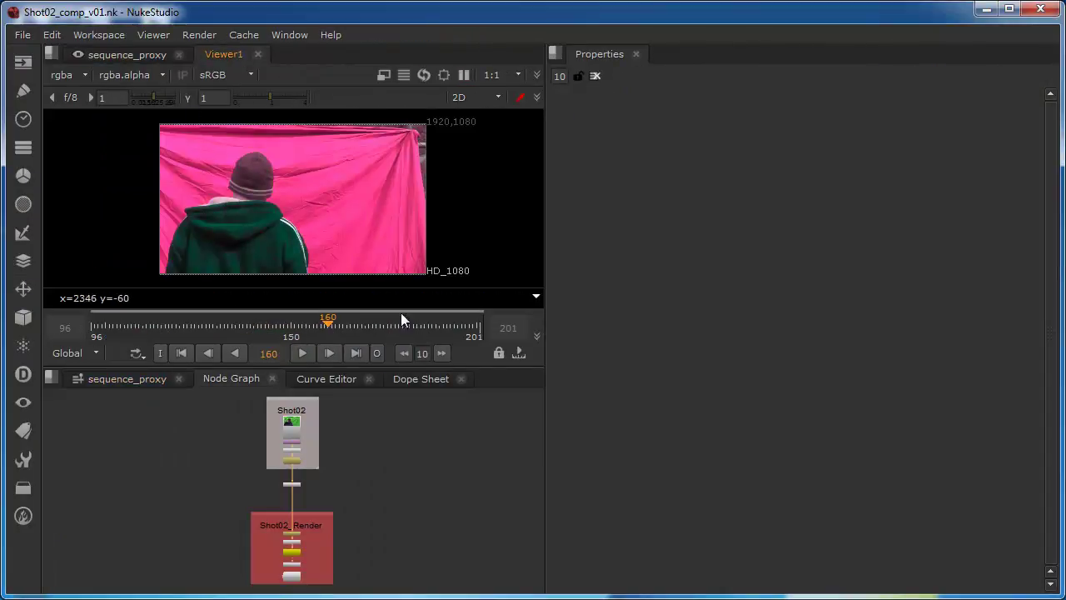
pyautogui.click(23, 35)
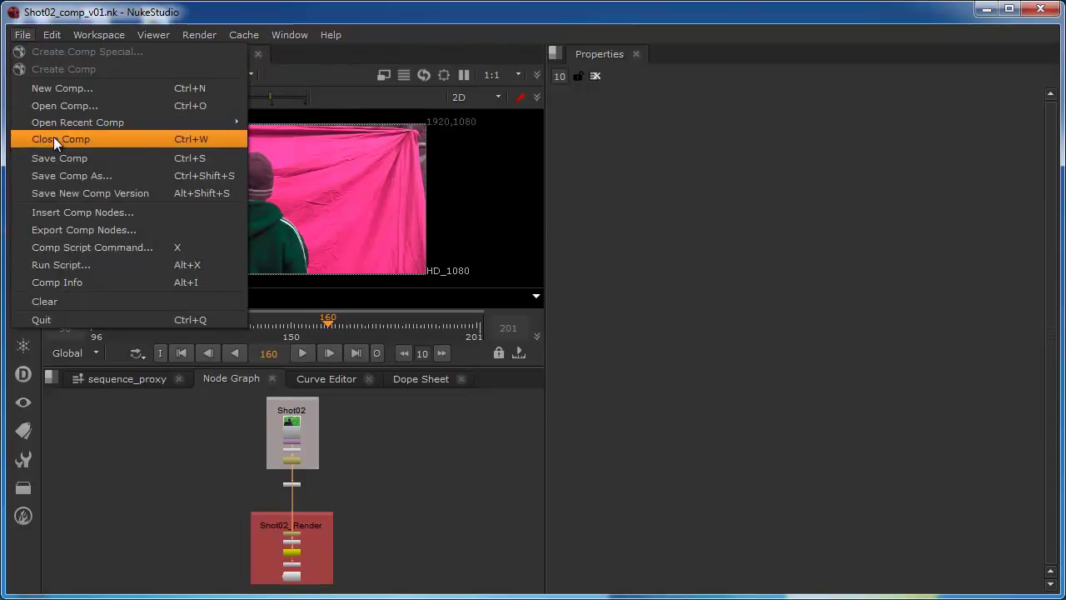
pyautogui.click(52, 139)
pyautogui.click(92, 60)
pyautogui.click(292, 483)
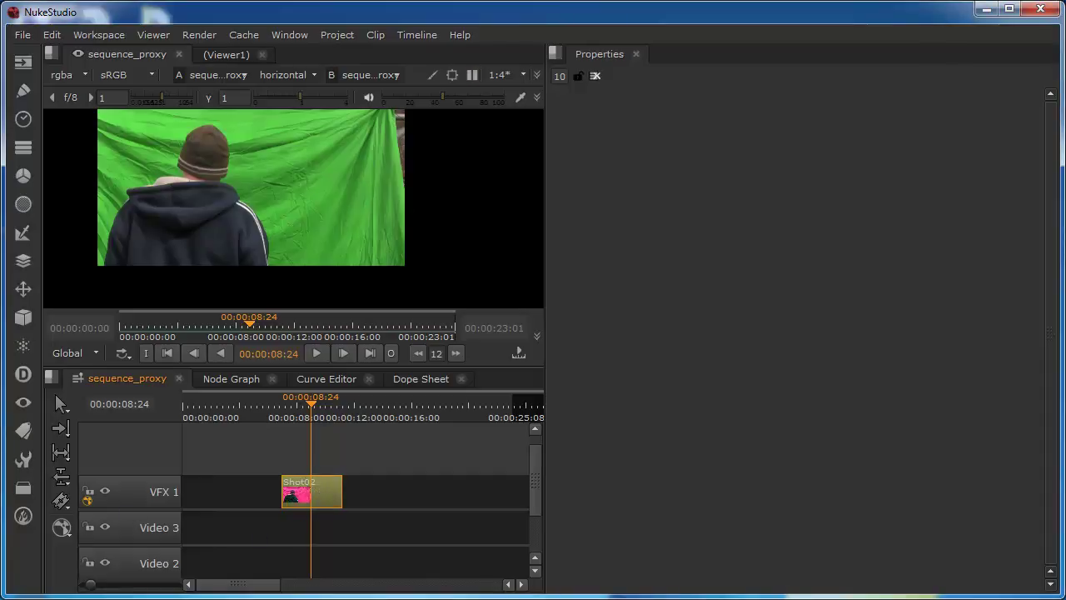
# Try to save a new comp version with the Shot02 clip selected on the VFX 1 track.
pyautogui.press('p')
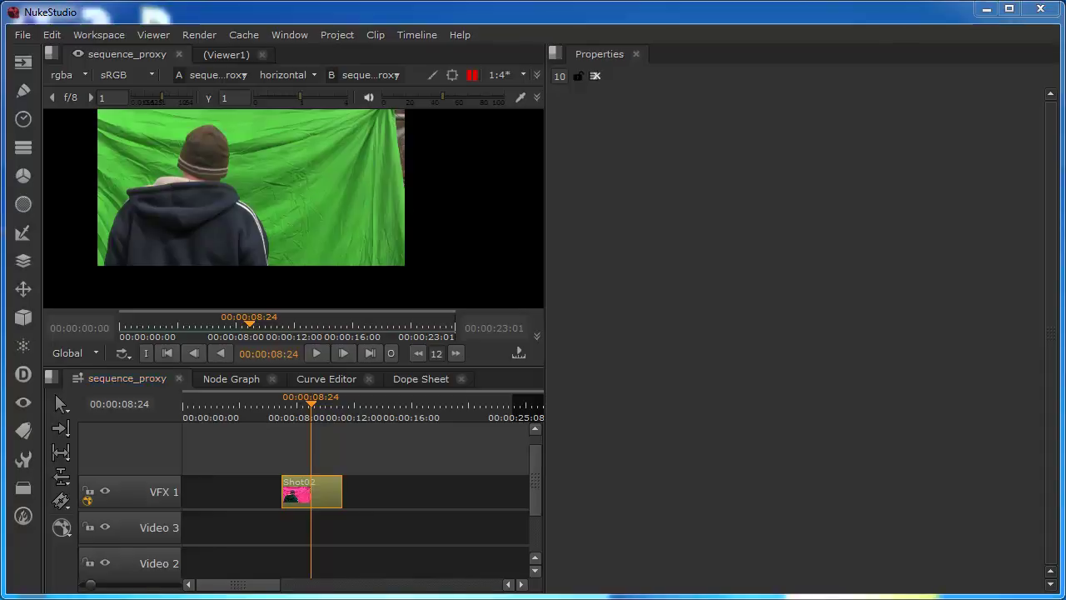
pyautogui.click(24, 35)
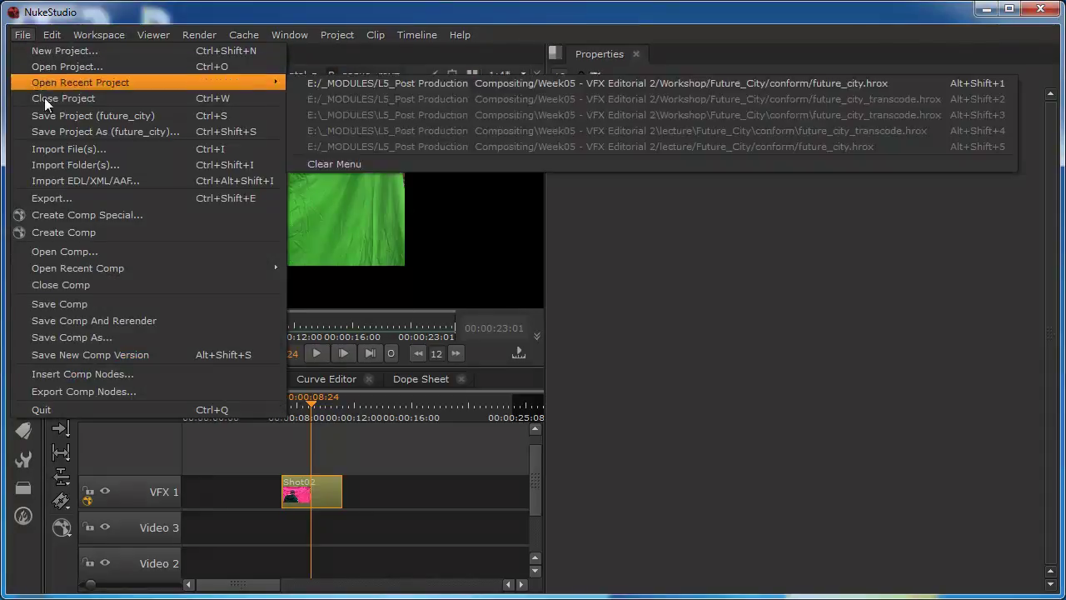
pyautogui.click(106, 354)
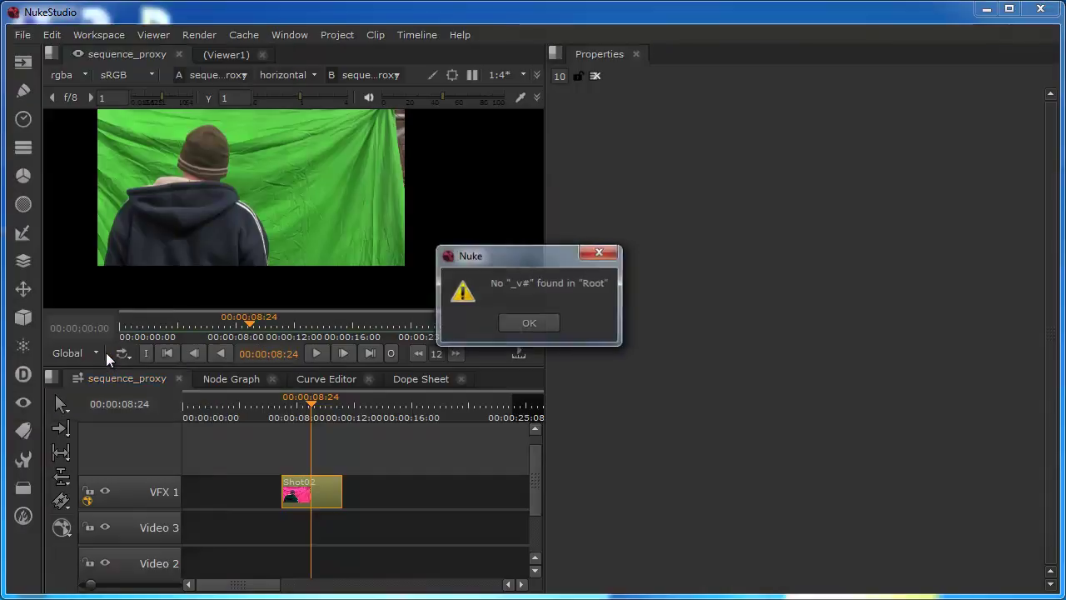
pyautogui.click(501, 323)
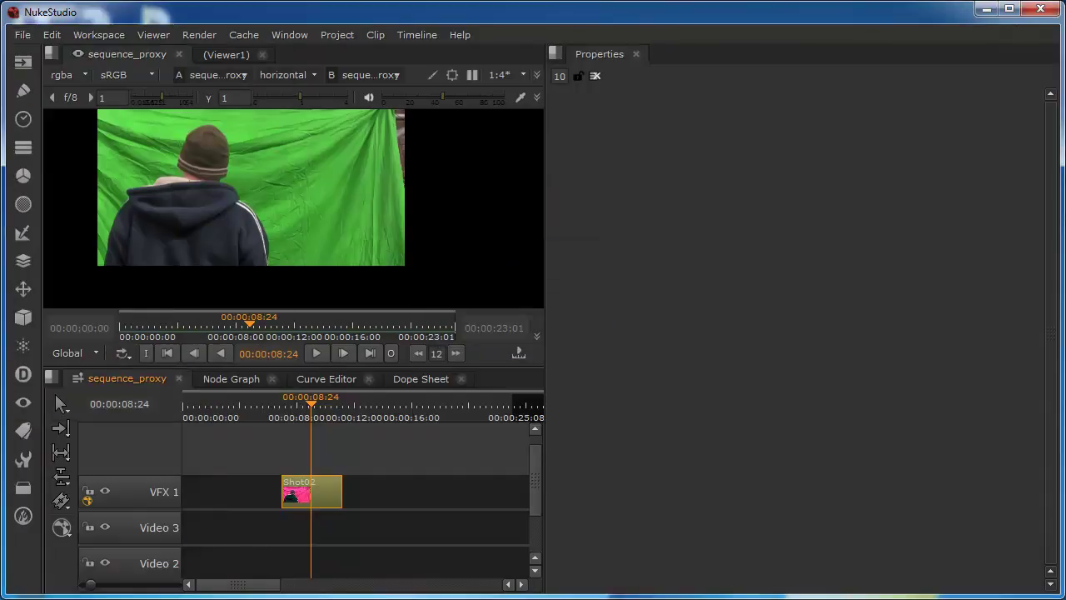
# Look through the Editing and Conforming workspaces, ending in the Editing workspace.
pyautogui.click(110, 37)
pyautogui.click(116, 130)
pyautogui.click(108, 33)
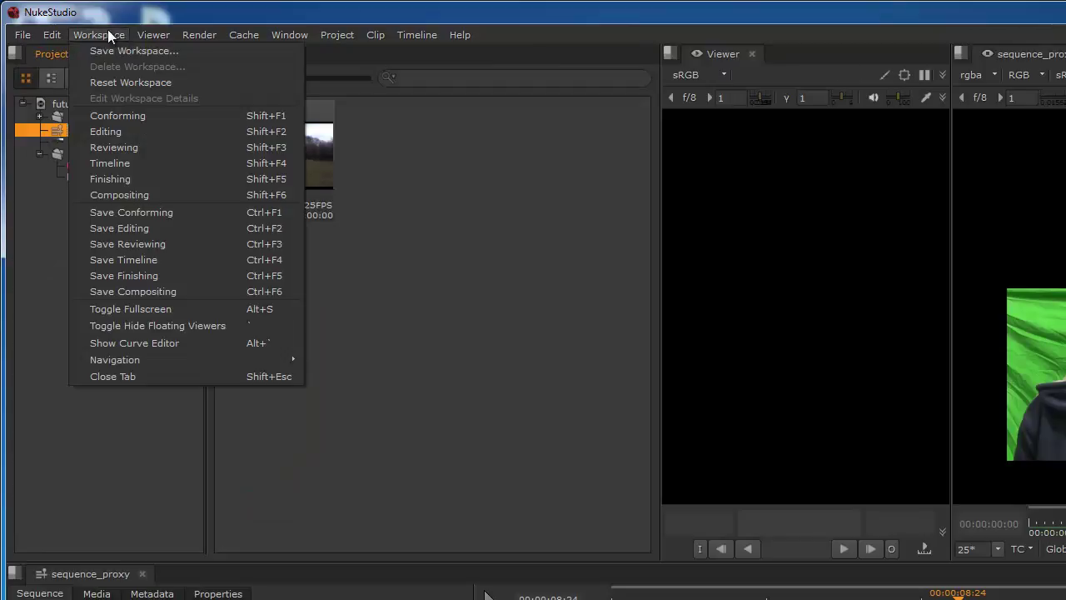
pyautogui.click(120, 116)
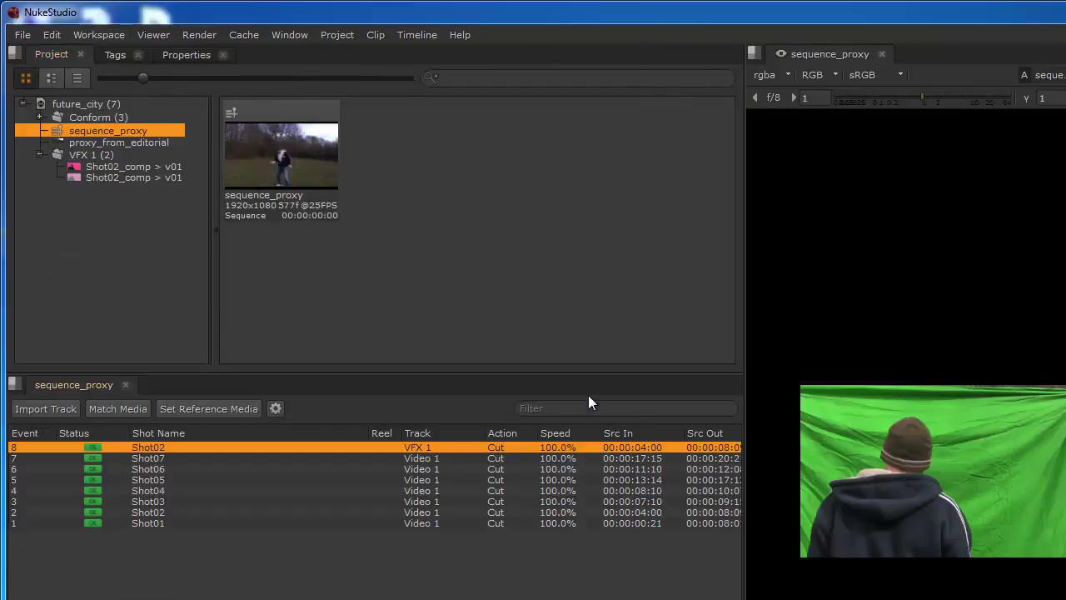
pyautogui.click(101, 36)
pyautogui.click(117, 131)
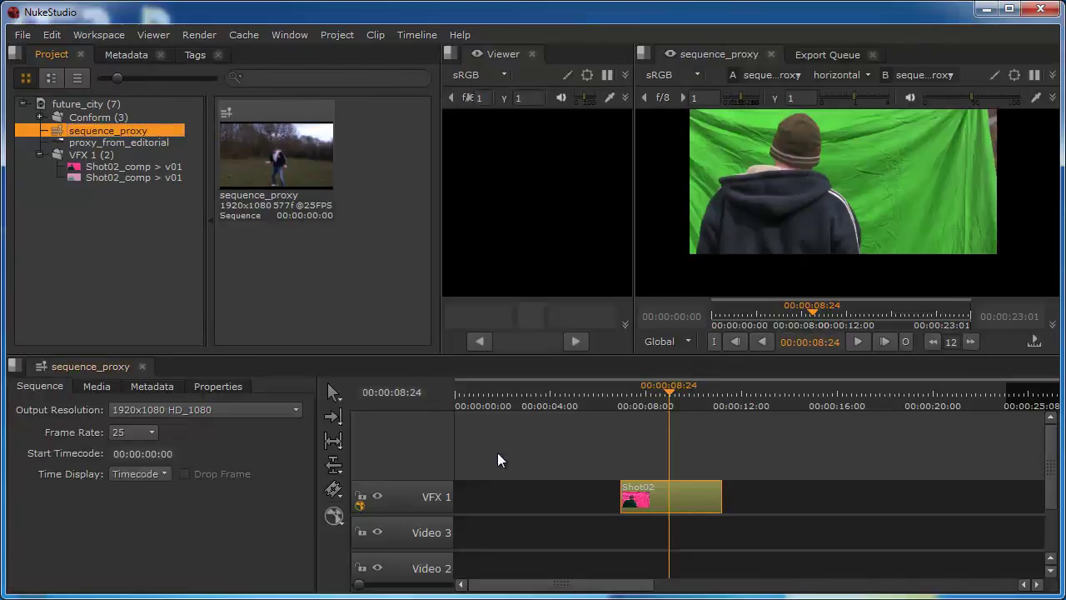
# Select the Shot02_comp > v01 Nuke script in the VFX 1 bin and try to save a new comp version.
pyautogui.click(109, 166)
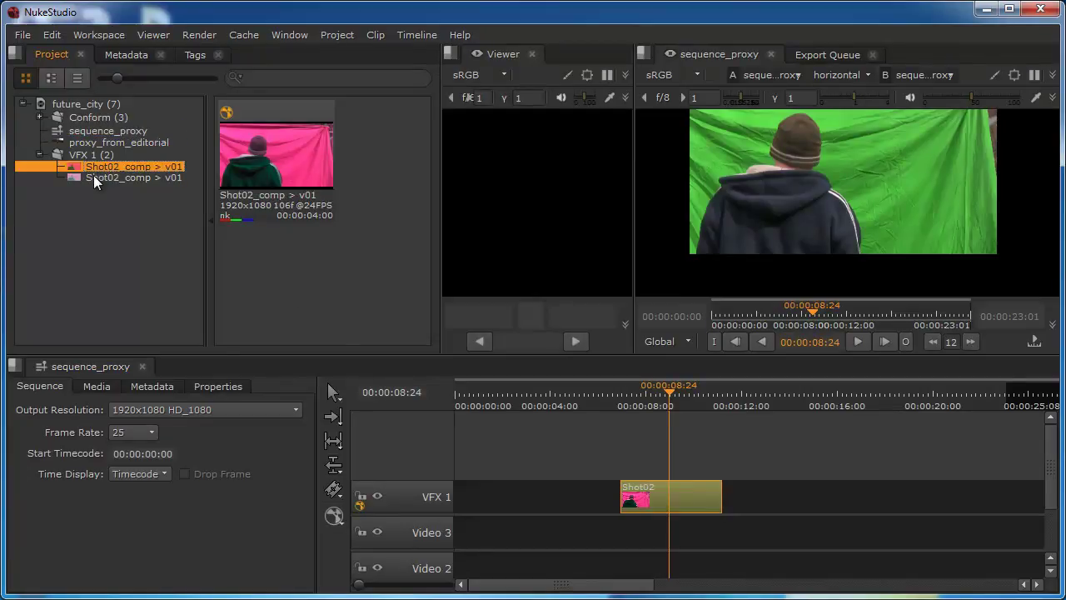
pyautogui.click(23, 34)
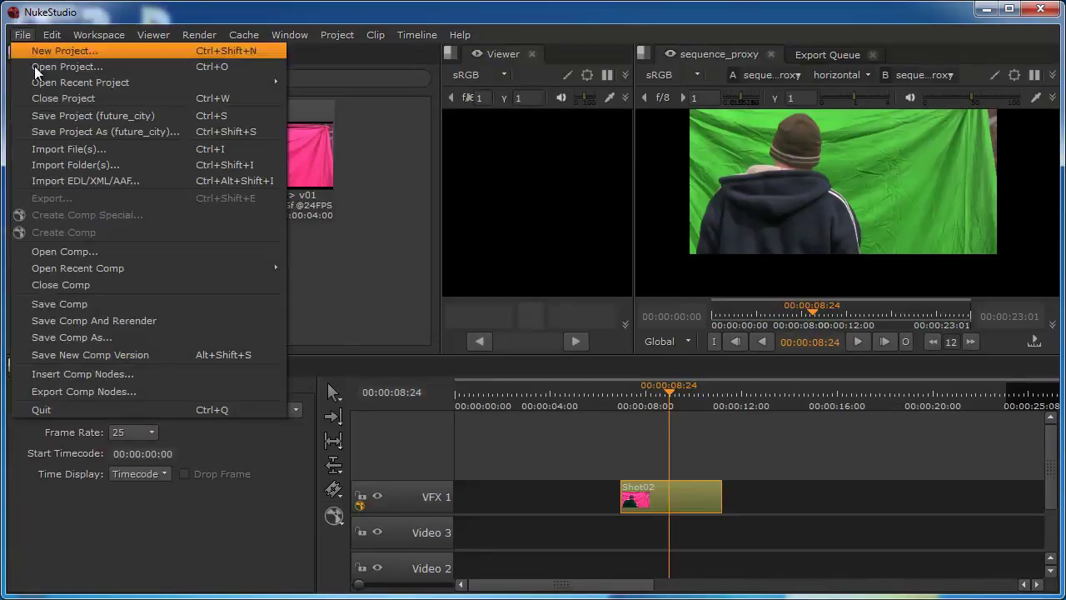
pyautogui.click(97, 355)
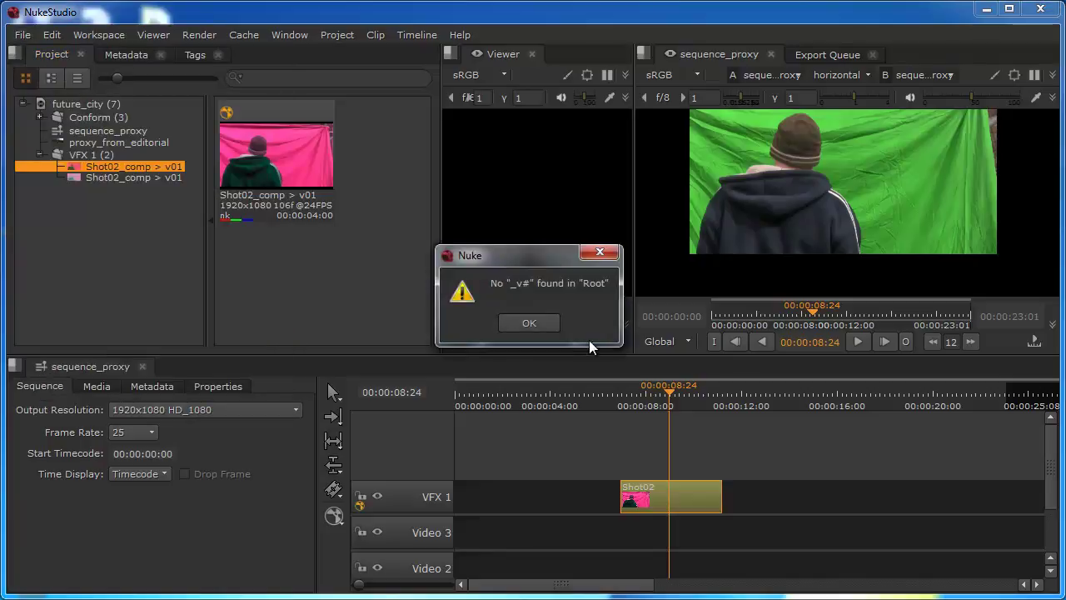
pyautogui.click(545, 326)
# Select the Shot02_comp > v01 DPX render in the VFX 1 bin and try to save a new comp version.
pyautogui.click(86, 179)
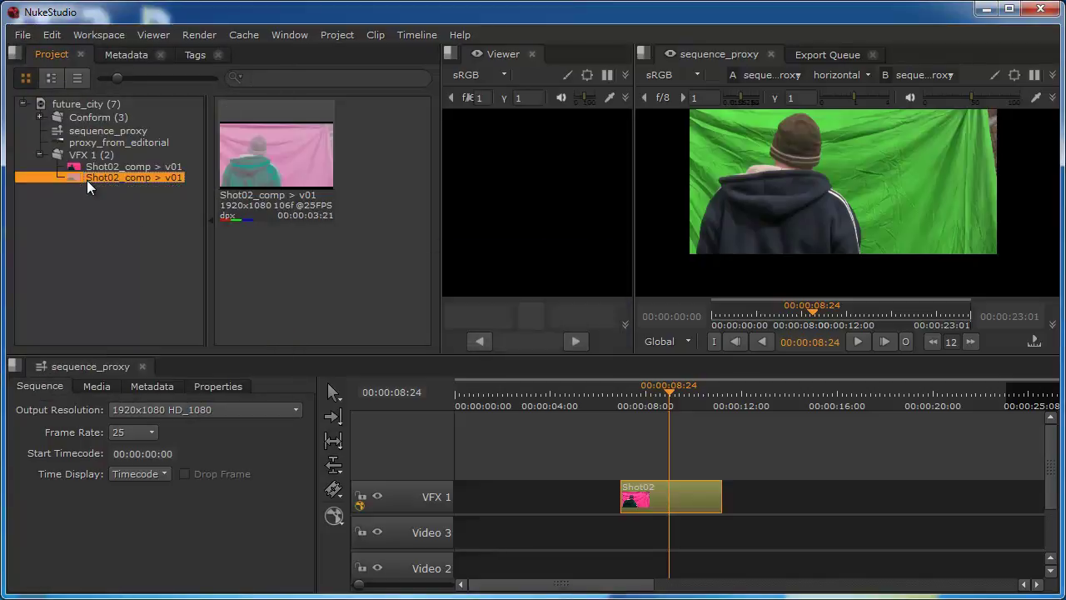
pyautogui.click(22, 34)
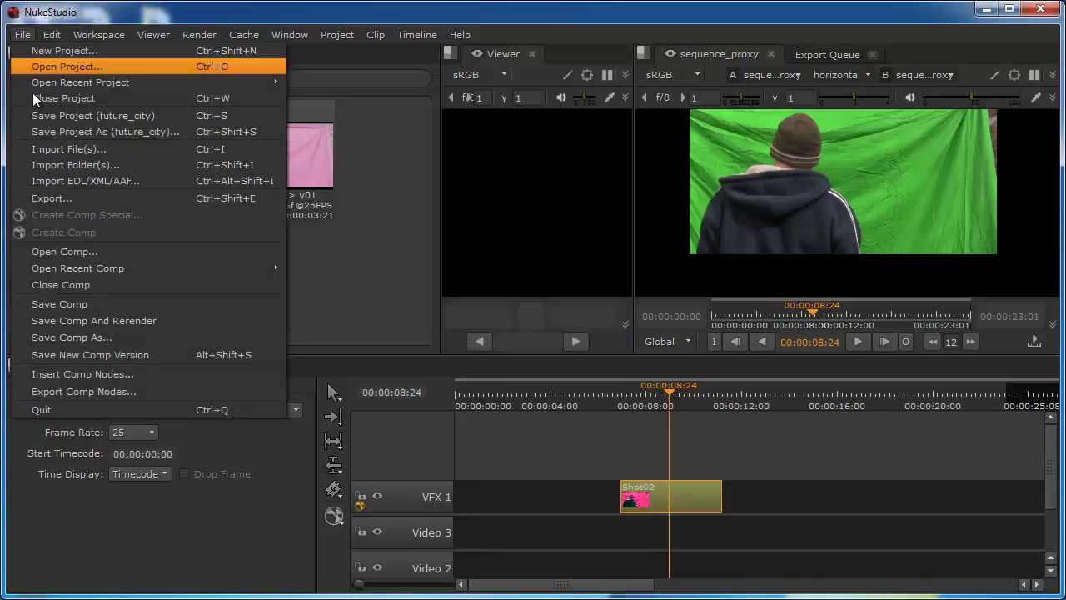
pyautogui.click(94, 355)
pyautogui.click(531, 325)
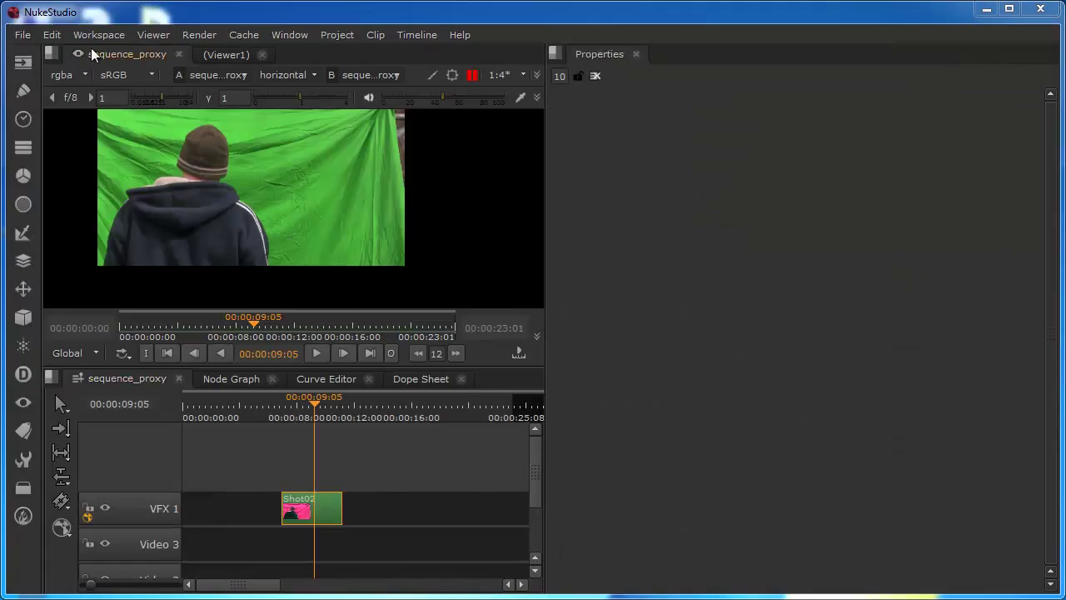
# Try to save a new comp version from the compositing workspace with the sequence_proxy playhead at 00:00:09:05.
pyautogui.click(22, 34)
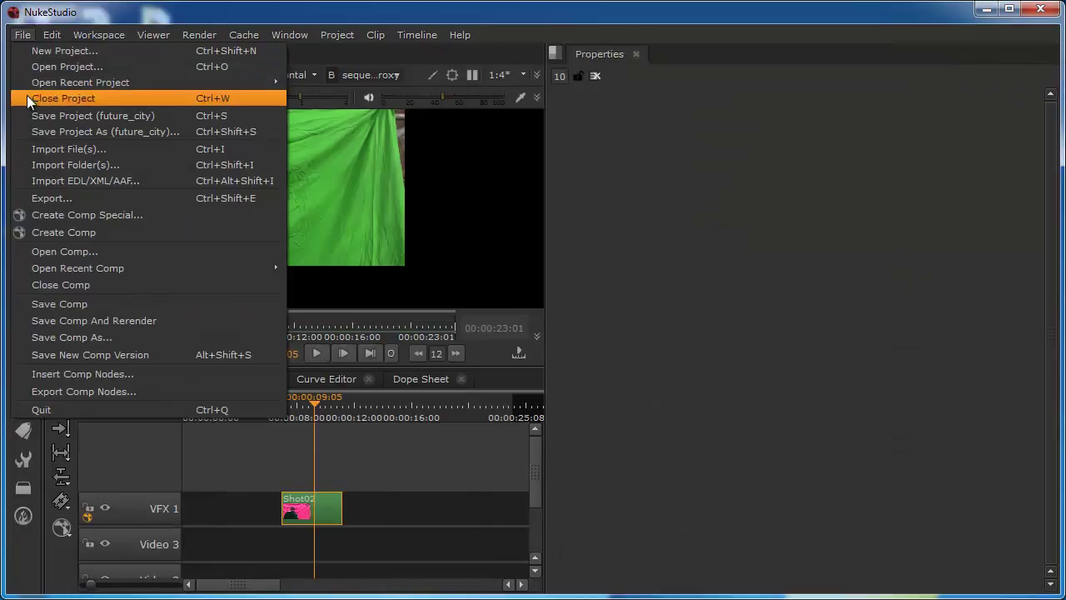
pyautogui.click(63, 355)
pyautogui.click(529, 323)
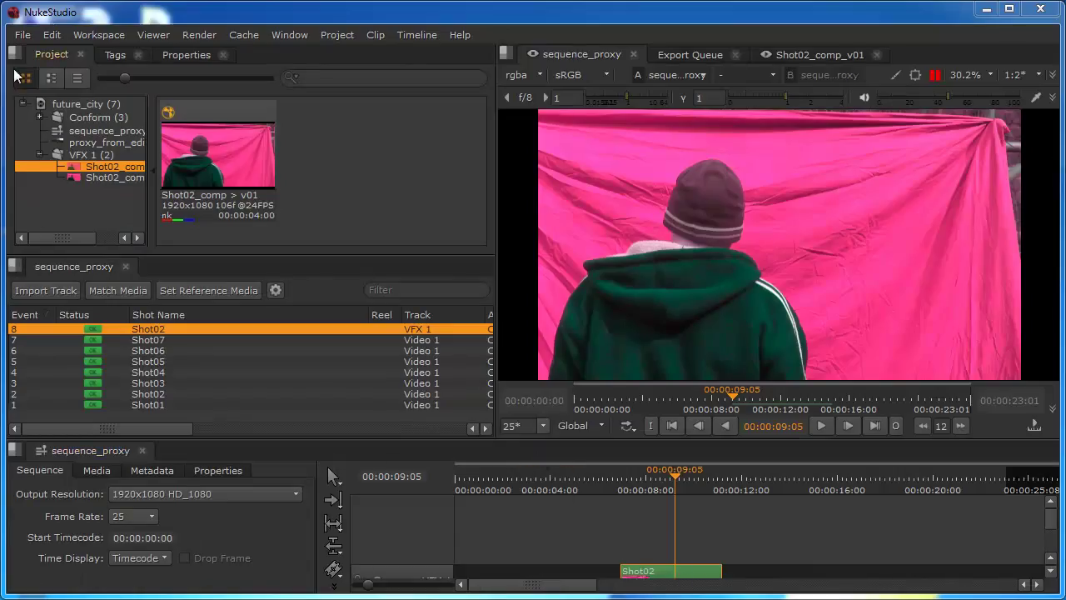
# Try again to save a new comp version and widen the project bin tree to show the full clip names.
pyautogui.click(27, 38)
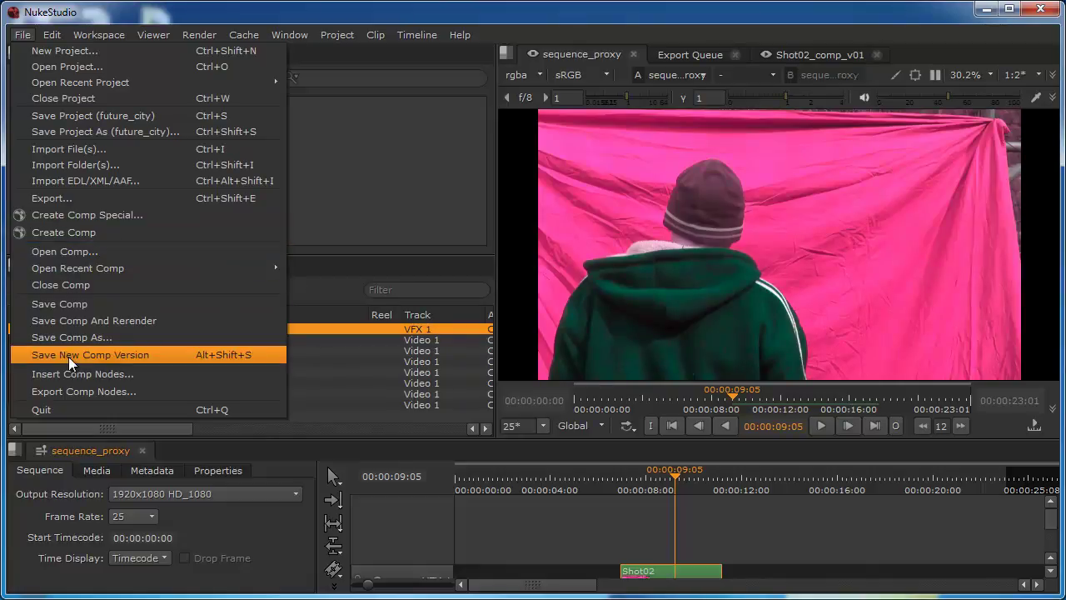
pyautogui.click(68, 355)
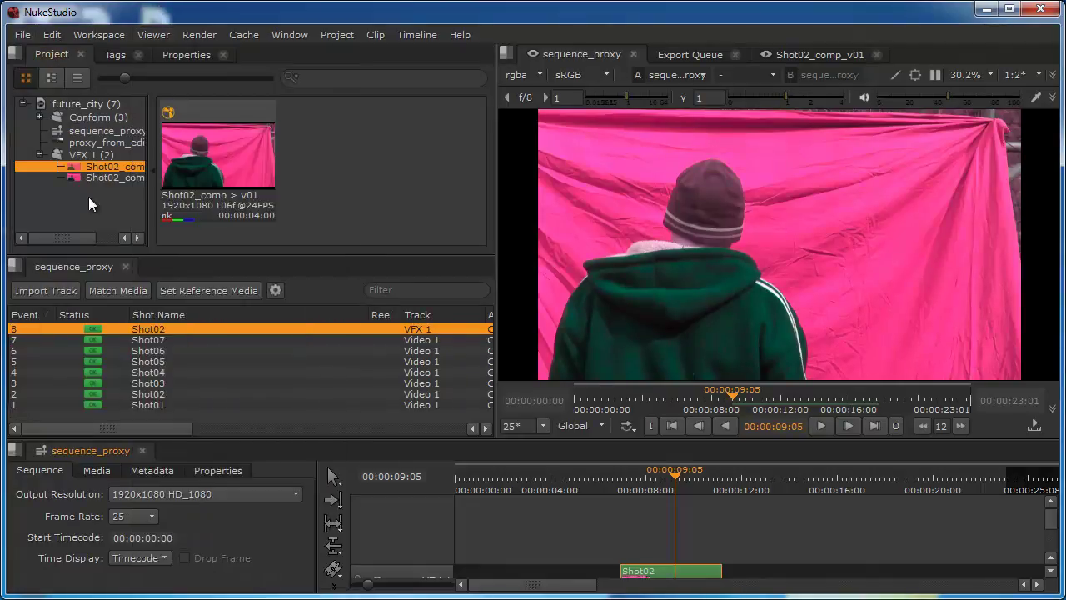
pyautogui.moveTo(149, 178); pyautogui.dragTo(188, 199)
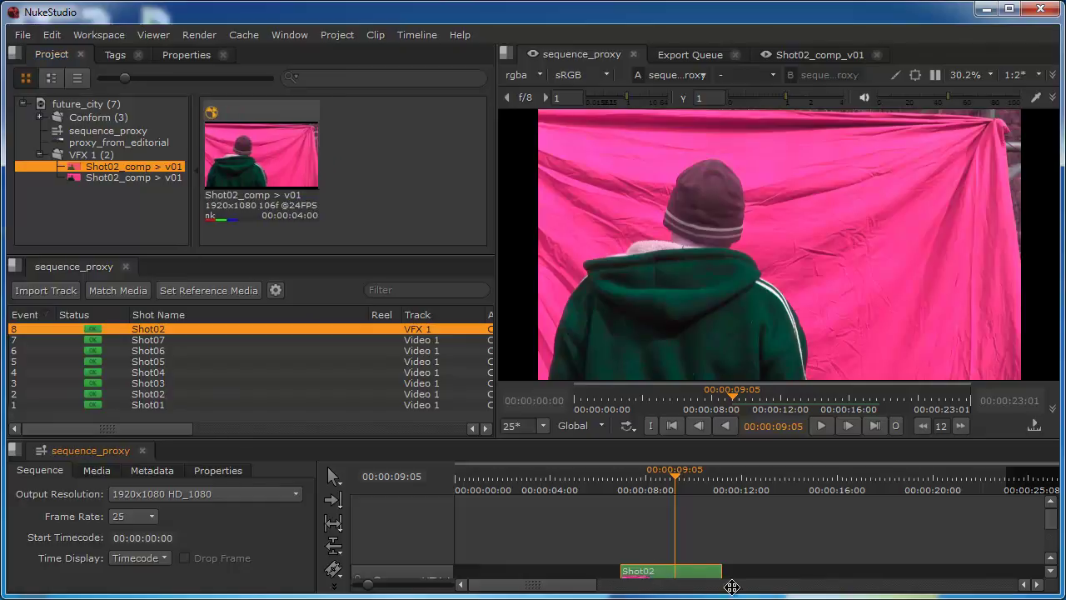
# Switch the Shot02 clip on the VFX 1 track to the Shot02_comp_v02 version.
pyautogui.scroll(-2, 1051, 526)
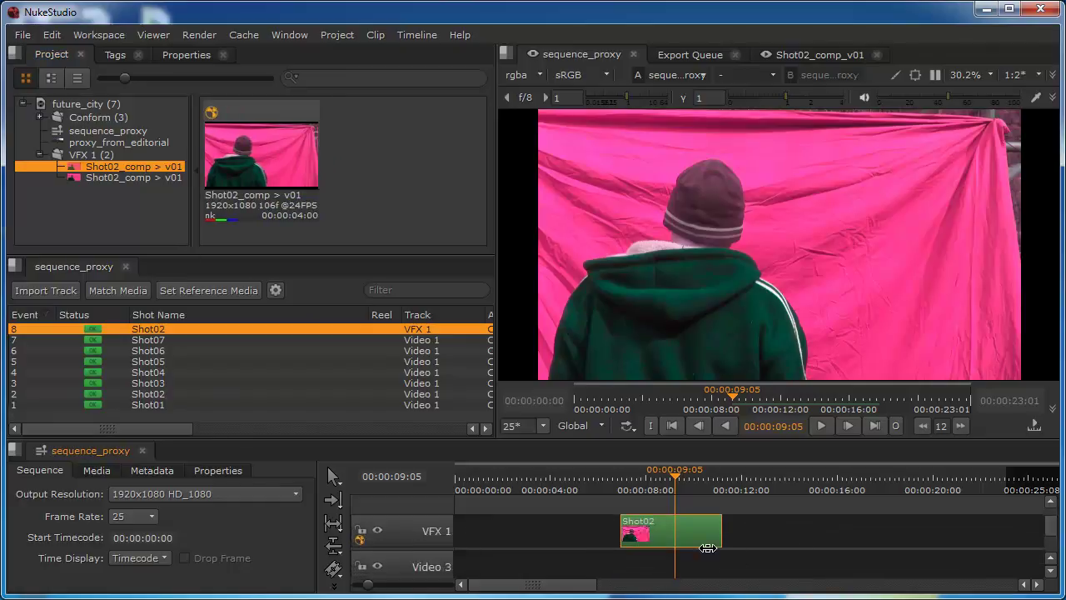
pyautogui.hotkey('alt', 'v')
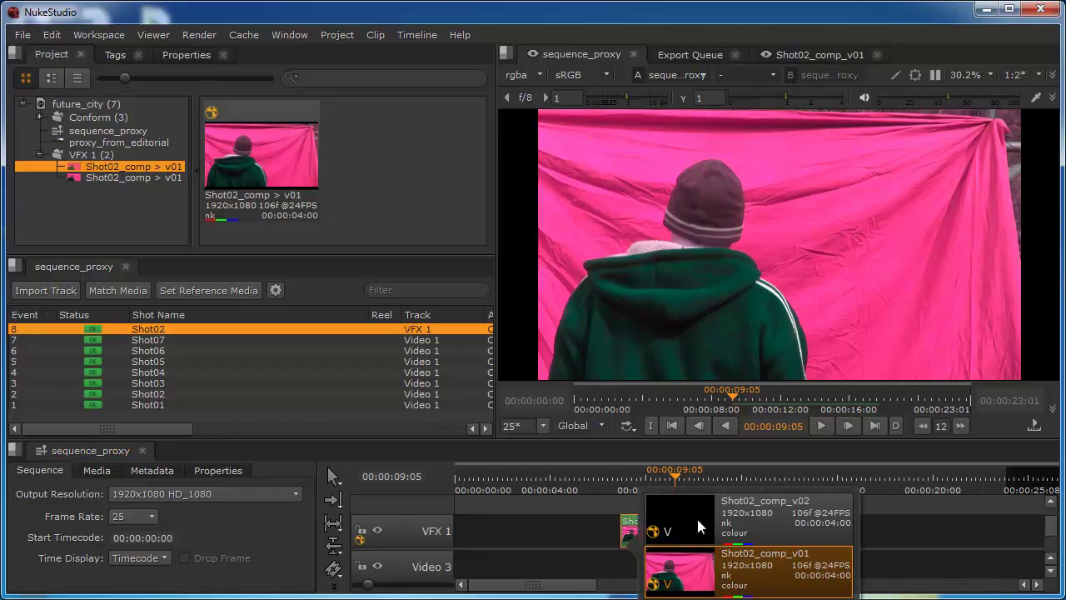
pyautogui.click(745, 509)
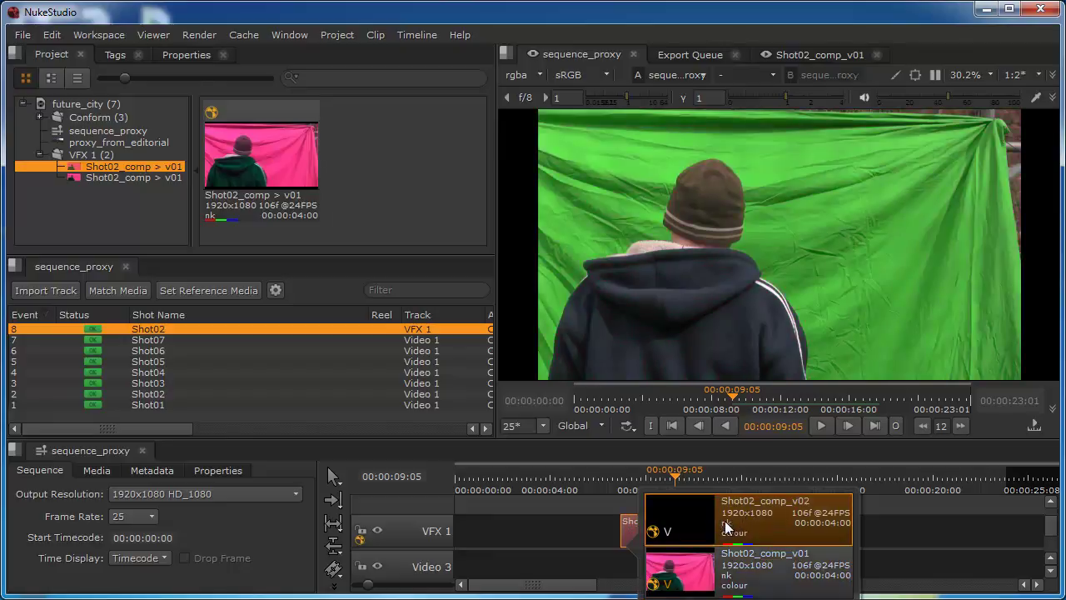
pyautogui.click(727, 527)
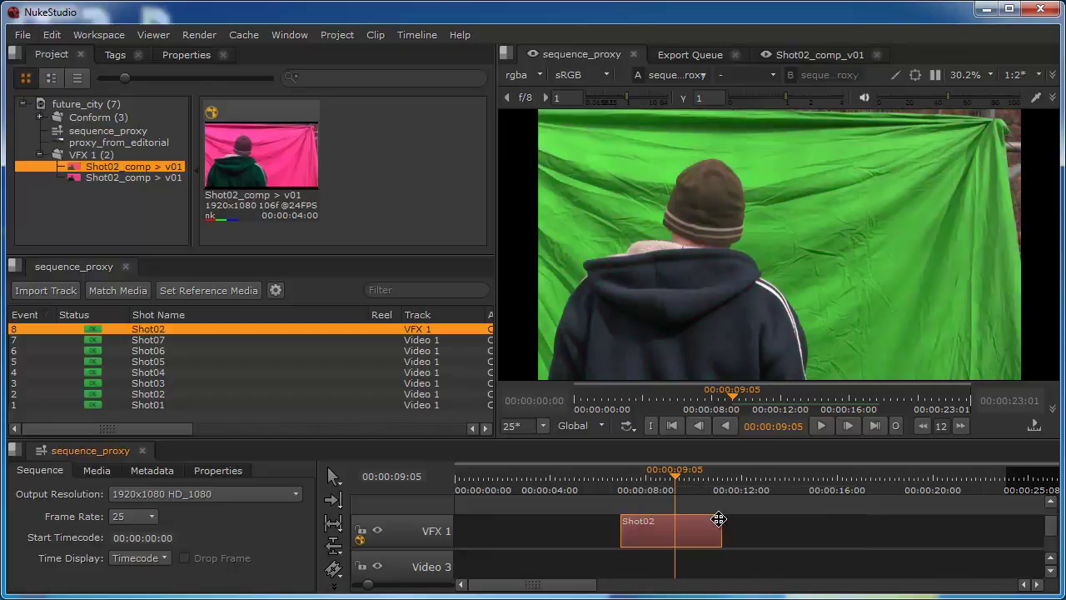
# Open the Shot02_comp_v02 script from the Shot02 clip on VFX 1 and save the modified comp.
pyautogui.doubleClick(661, 528)
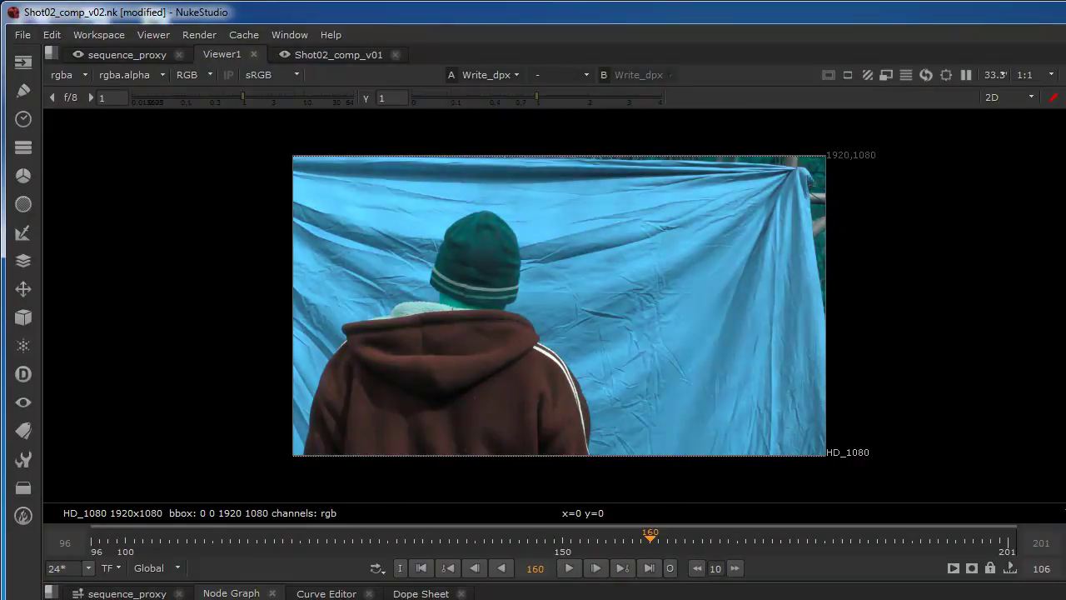
pyautogui.click(23, 34)
pyautogui.moveTo(31, 123)
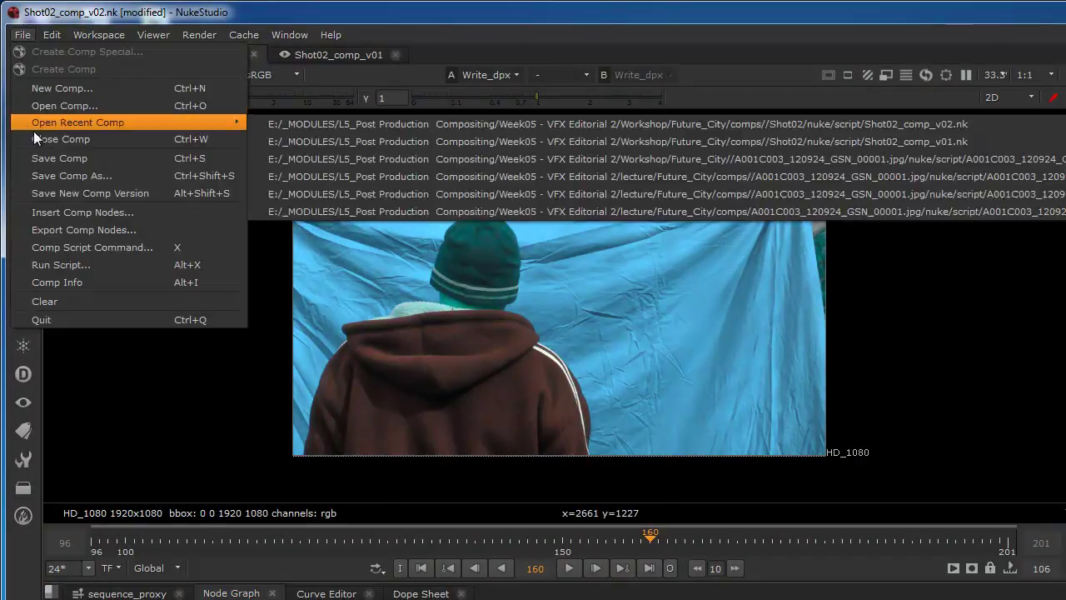
pyautogui.click(42, 158)
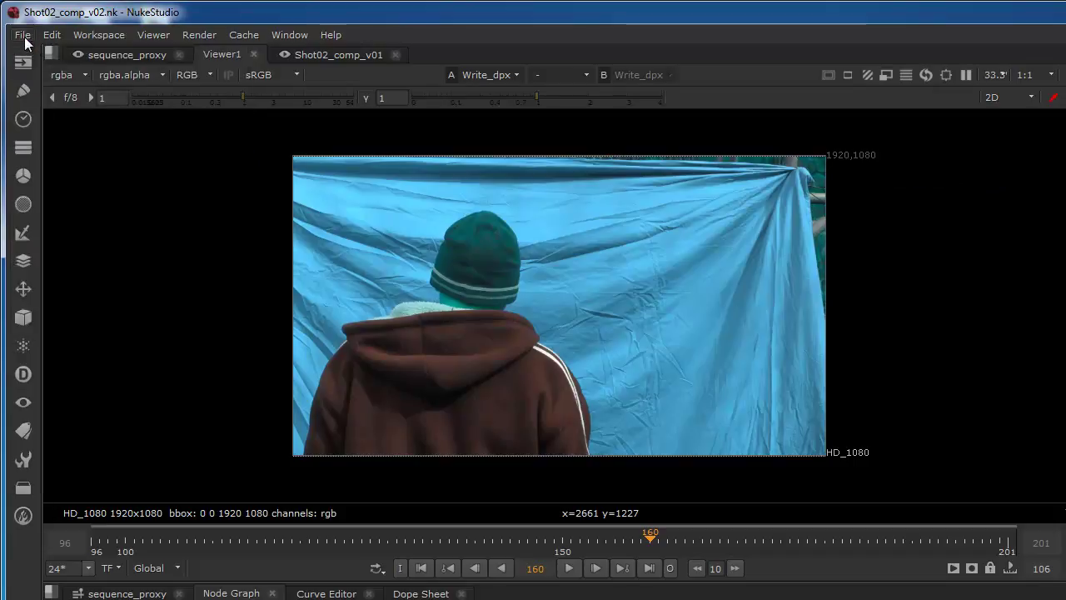
# Close the Shot02_comp_v02 script and return to the sequence_proxy timeline.
pyautogui.click(22, 36)
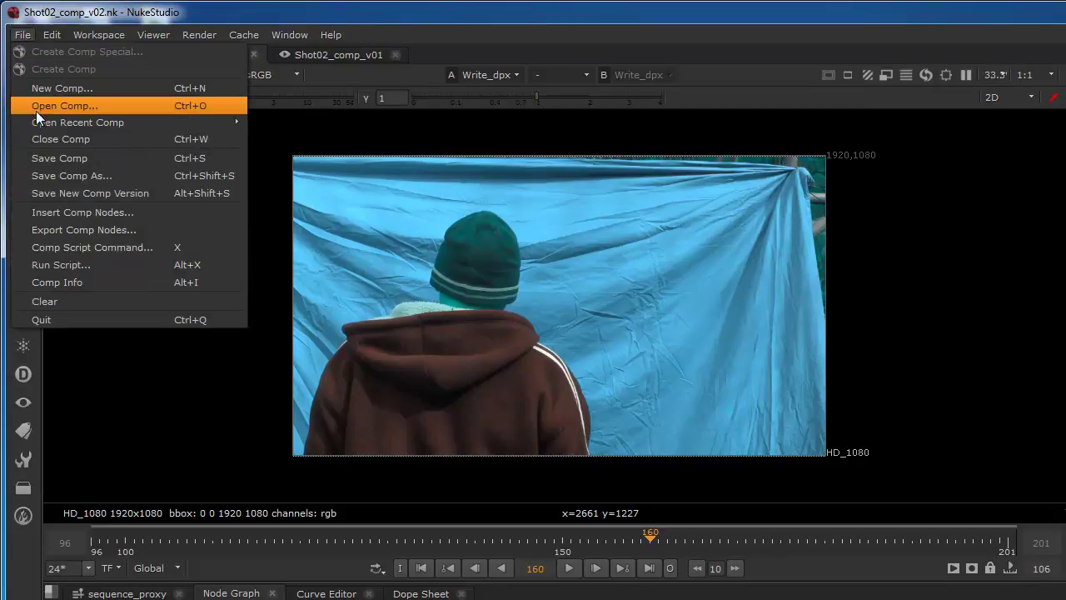
pyautogui.click(47, 140)
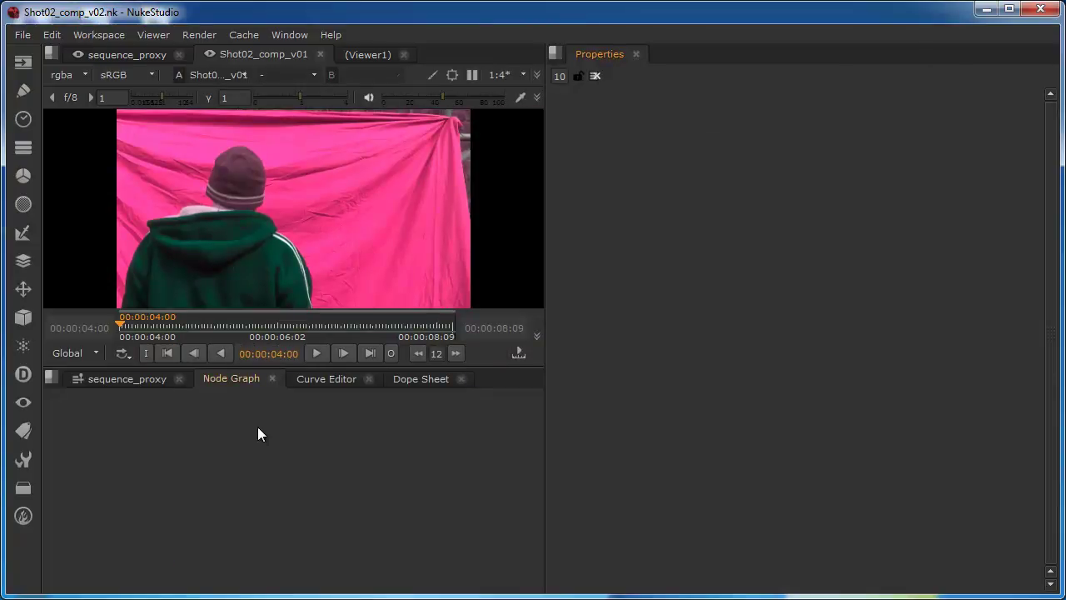
pyautogui.click(111, 57)
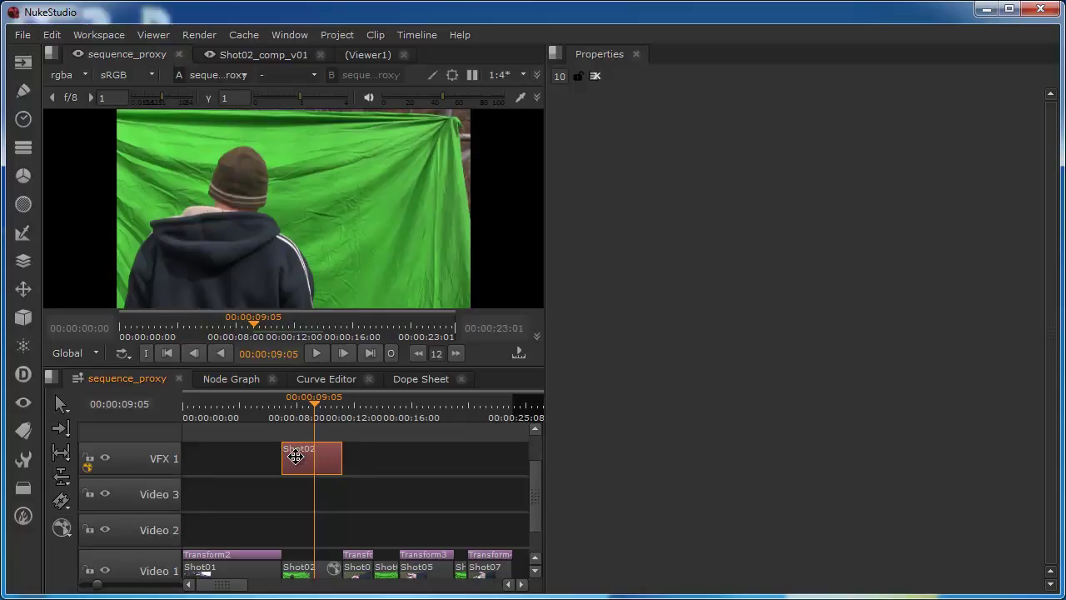
# Switch the Shot02 clip on VFX 1 to Shot02_comp_v01 and back to Shot02_comp_v02.
pyautogui.hotkey('alt', 'v')
pyautogui.click(331, 492)
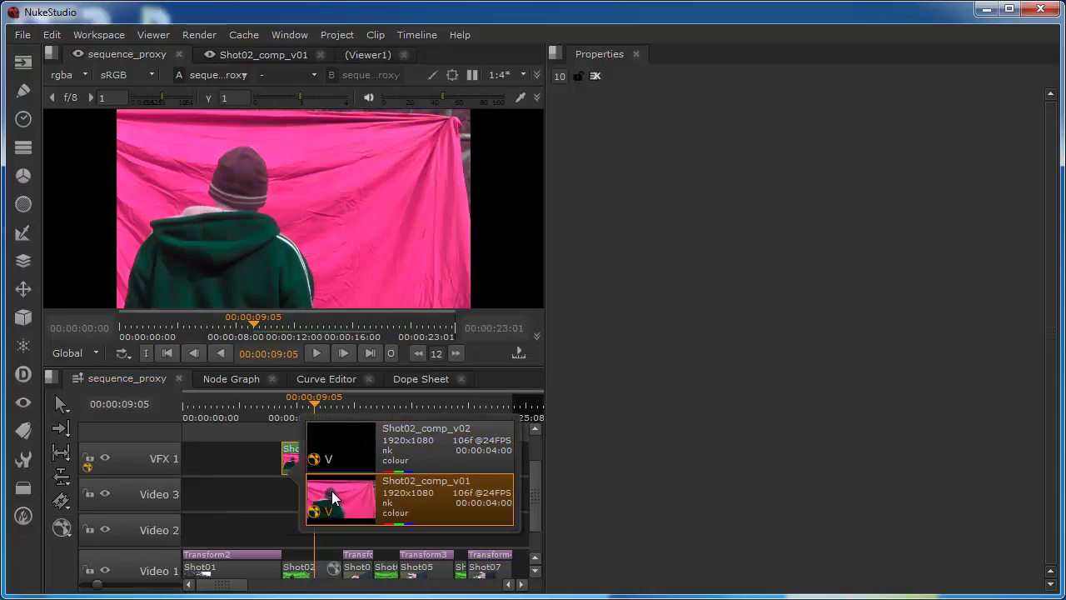
pyautogui.click(341, 450)
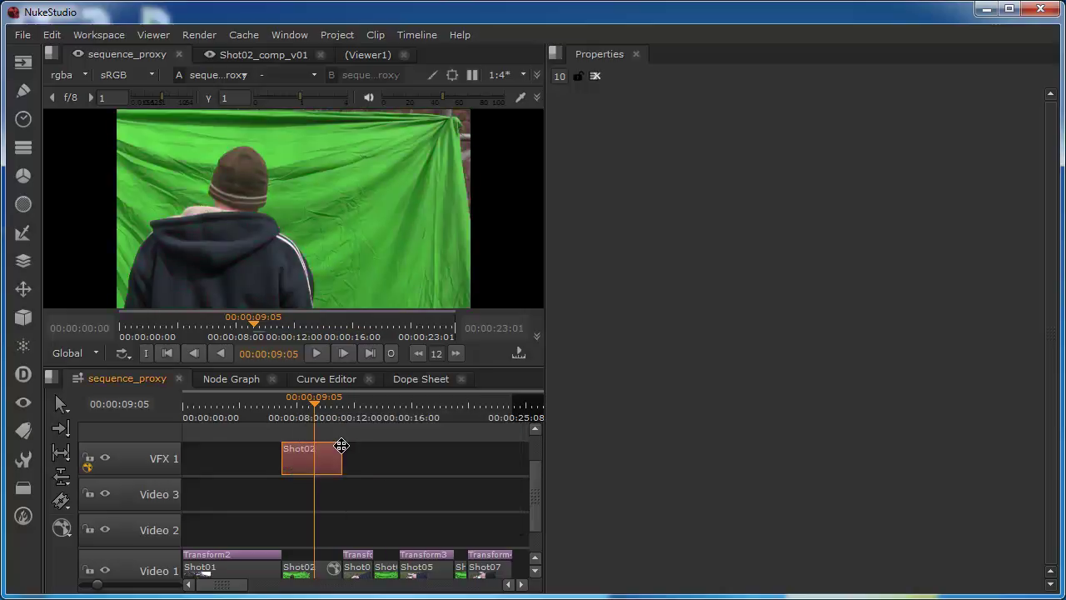
# Render the v02 comp of the Shot02 clip on VFX 1 and move the playhead to 00:00:09:08.
pyautogui.rightClick(294, 458)
pyautogui.moveTo(312, 483)
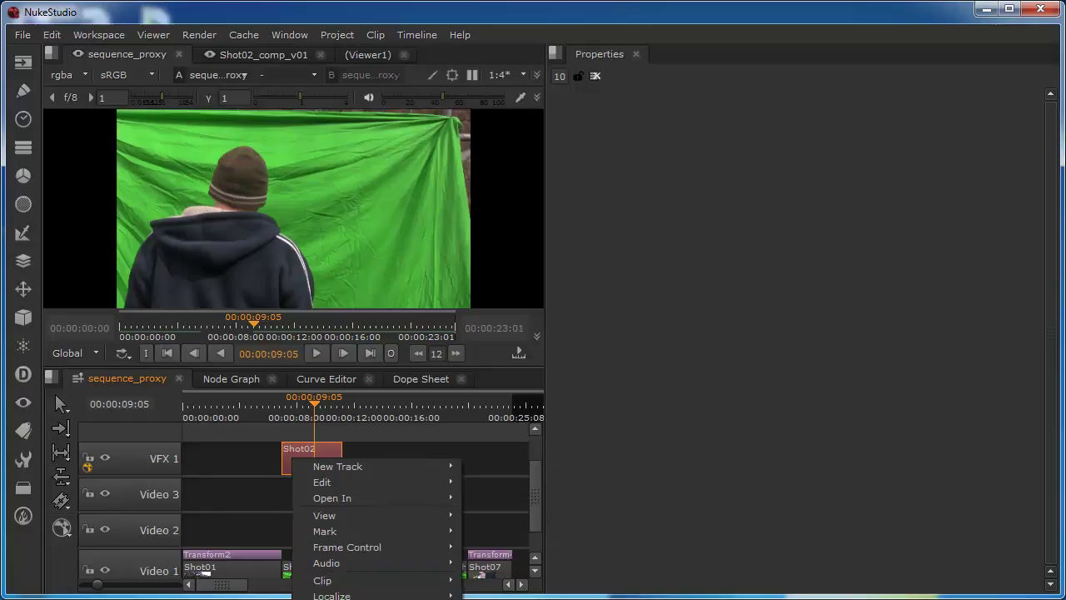
pyautogui.click(379, 587)
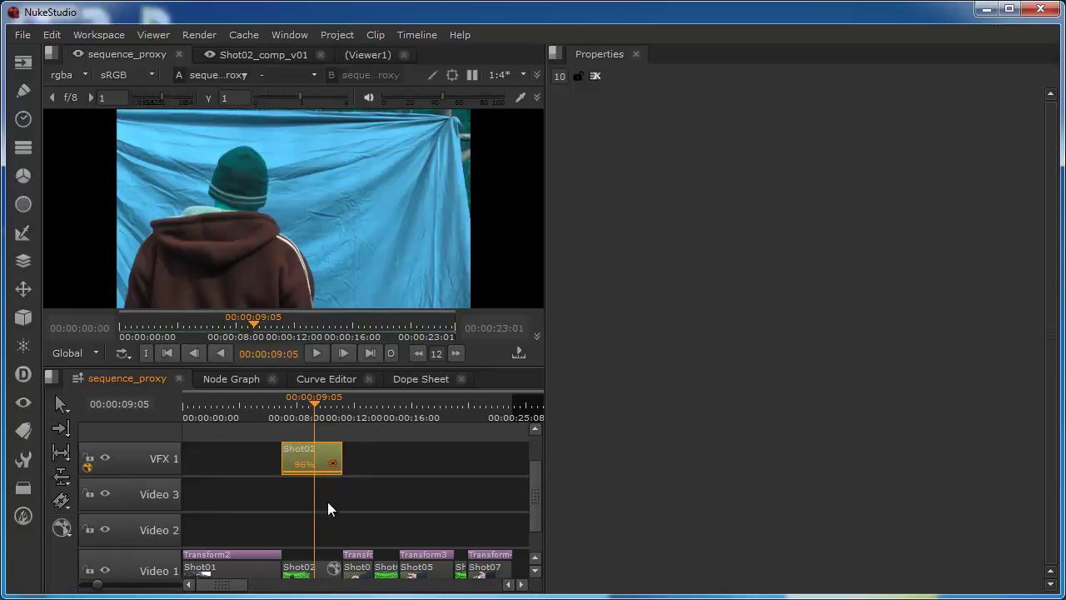
pyautogui.moveTo(309, 407); pyautogui.dragTo(315, 429)
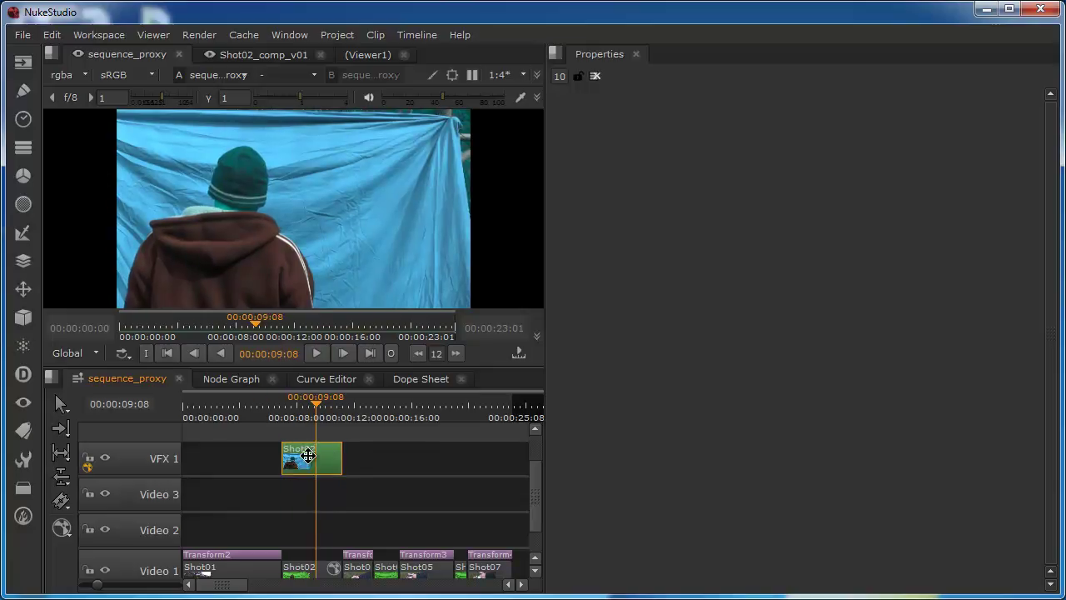
# Compare the rendered Shot02_comp_v01 and Shot02_comp_v02 versions on the timeline, ending on v02.
pyautogui.hotkey('alt', 'v')
pyautogui.click(334, 500)
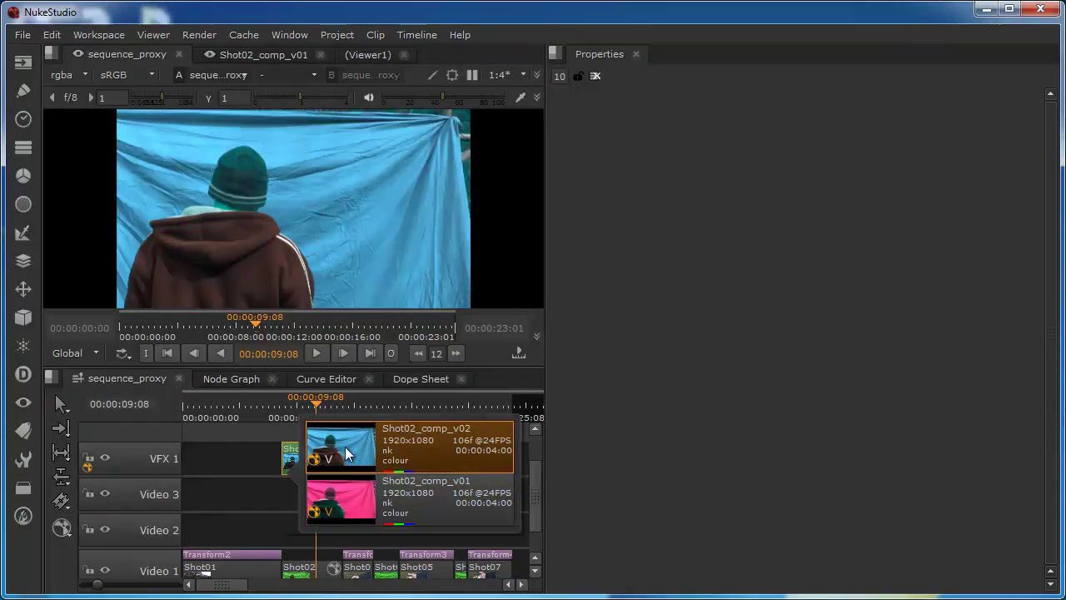
pyautogui.click(357, 496)
pyautogui.click(351, 468)
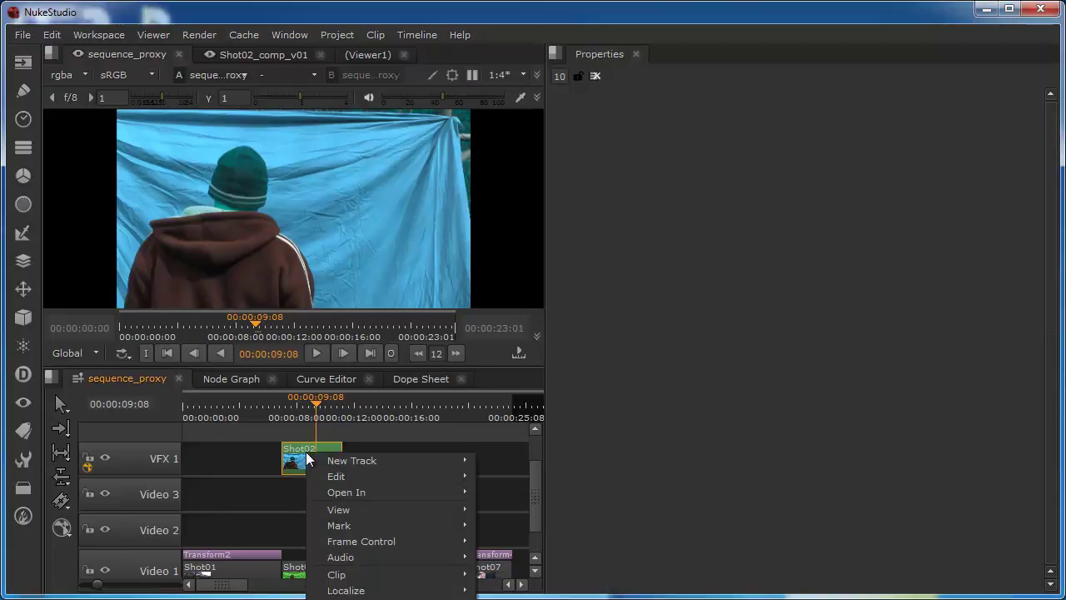
# Scan for additional versions of the Shot02 clip on VFX 1 and dismiss the result message.
pyautogui.moveTo(363, 511)
pyautogui.click(350, 595)
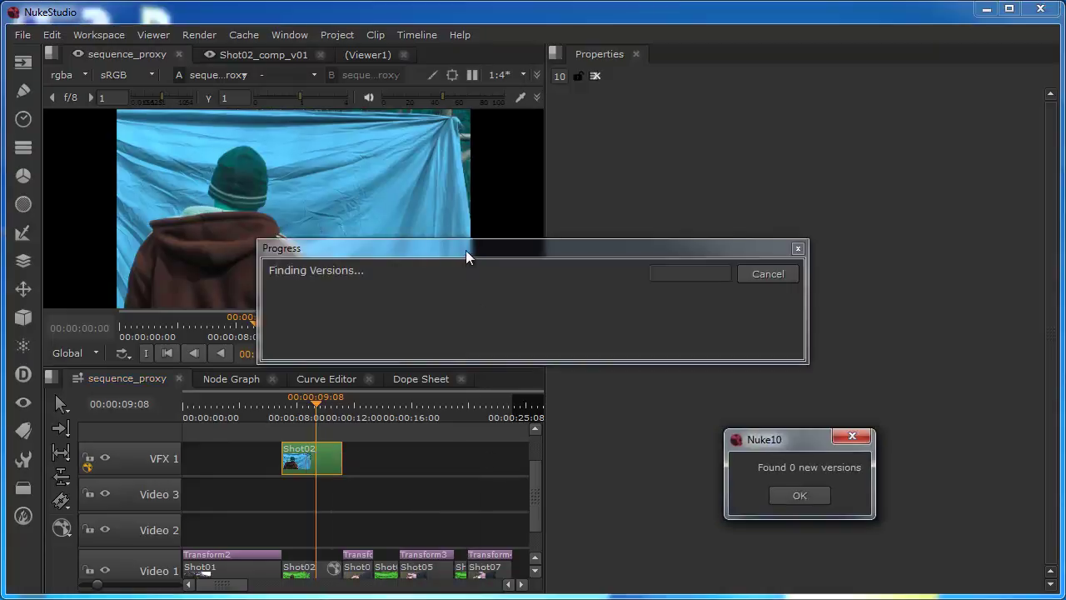
pyautogui.moveTo(795, 442); pyautogui.dragTo(537, 338)
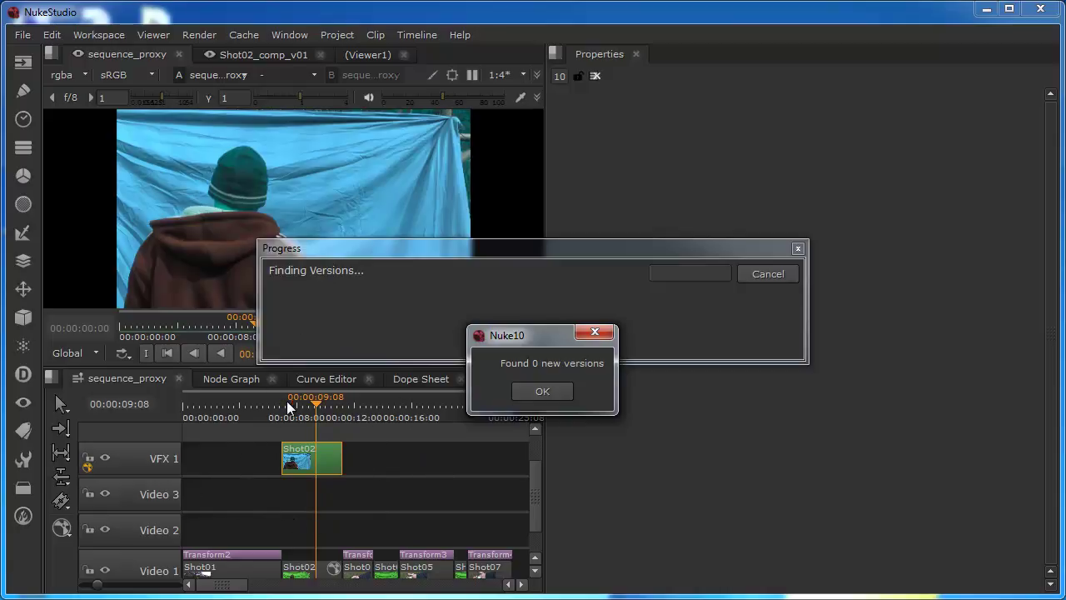
pyautogui.click(542, 391)
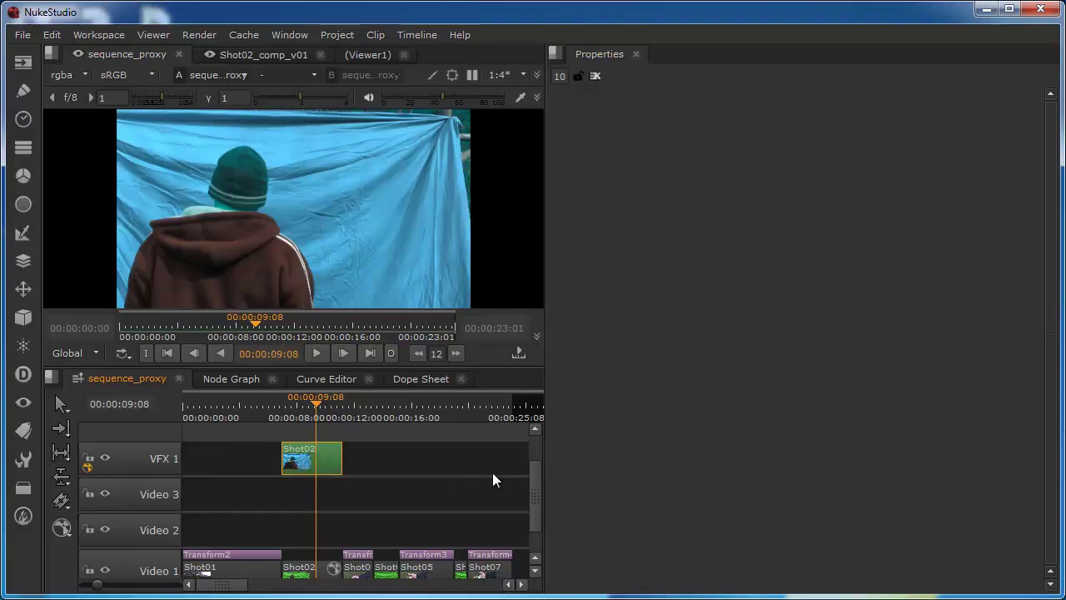
pyautogui.moveTo(541, 501); pyautogui.dragTo(540, 483)
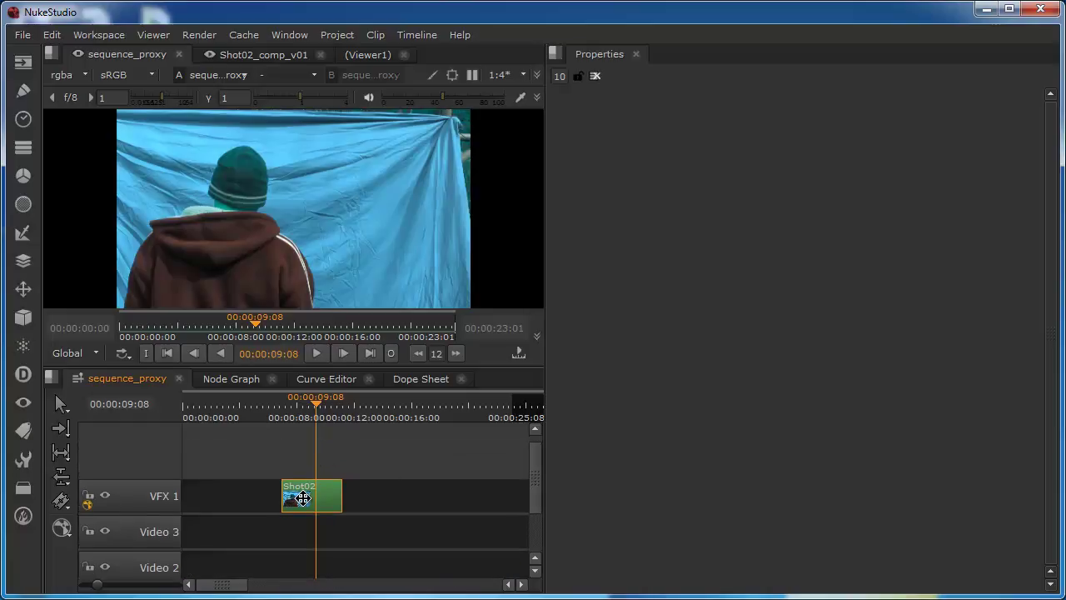
pyautogui.hscroll(3, 302, 494)
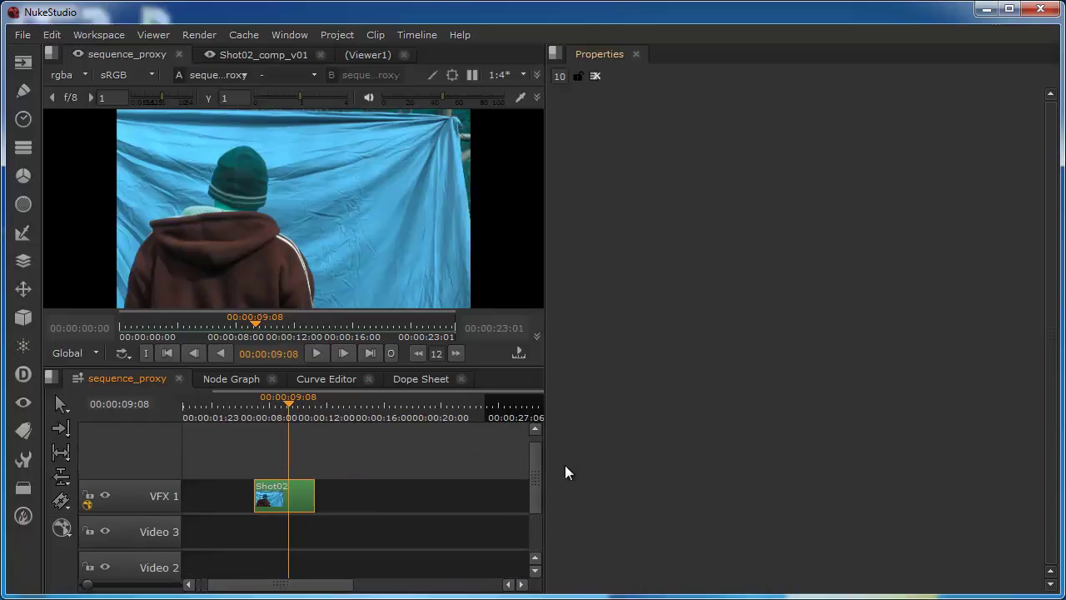
pyautogui.moveTo(538, 463); pyautogui.dragTo(539, 517)
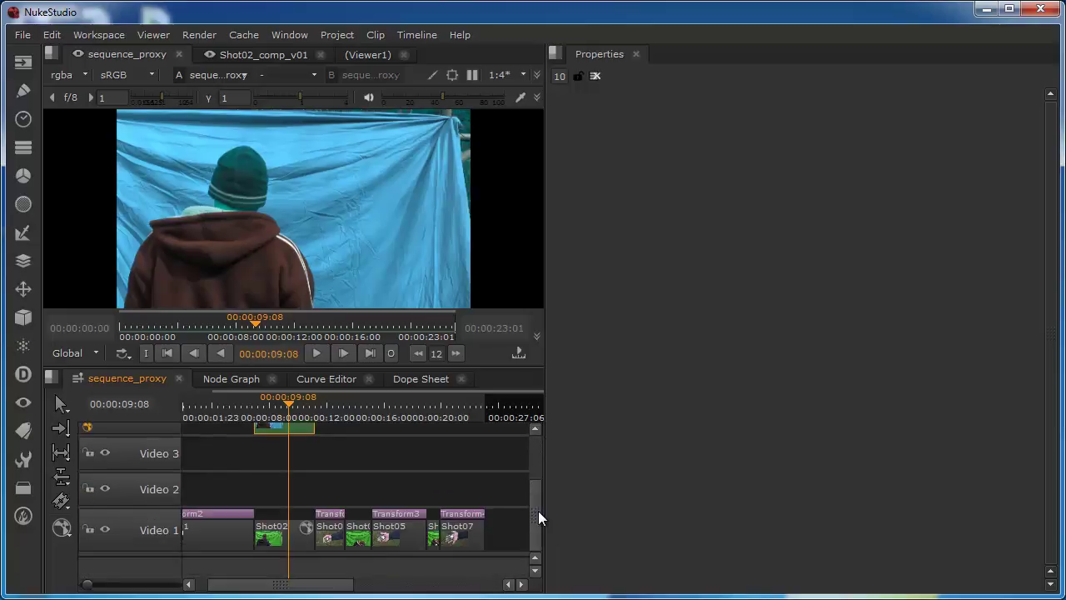